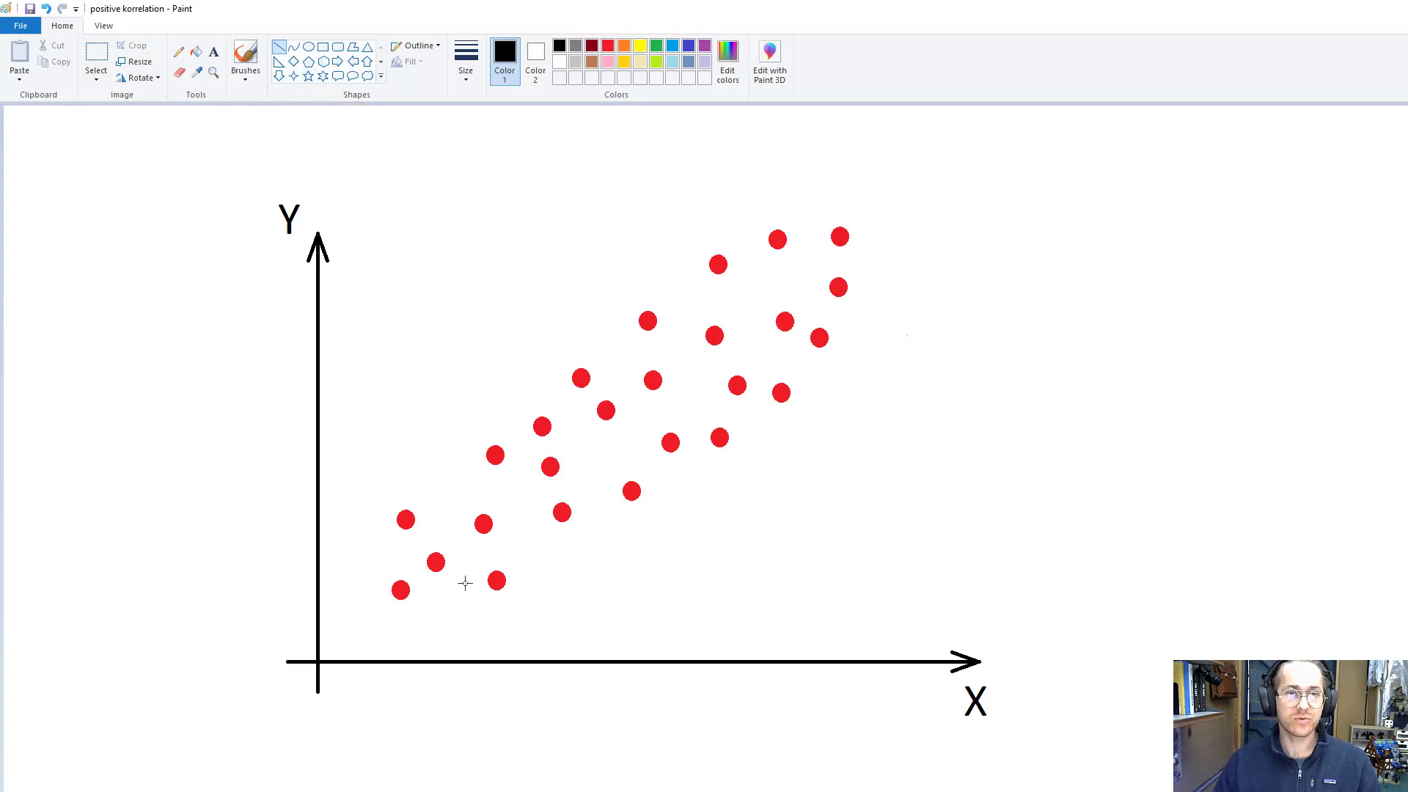
# Draw a straight line from near the origin up-right through the red scatter points
pyautogui.moveTo(346, 621); pyautogui.dragTo(930, 170)
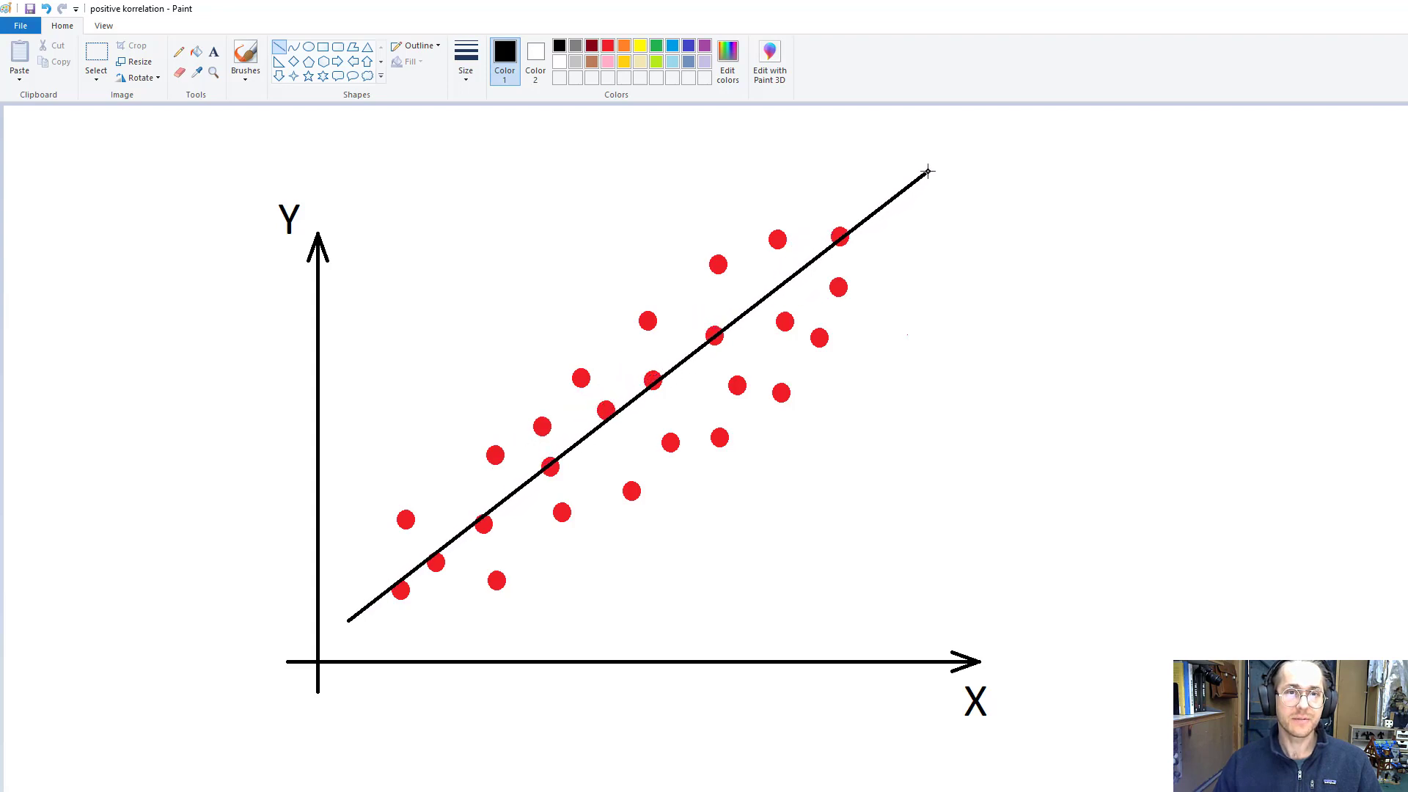
pyautogui.click(178, 52)
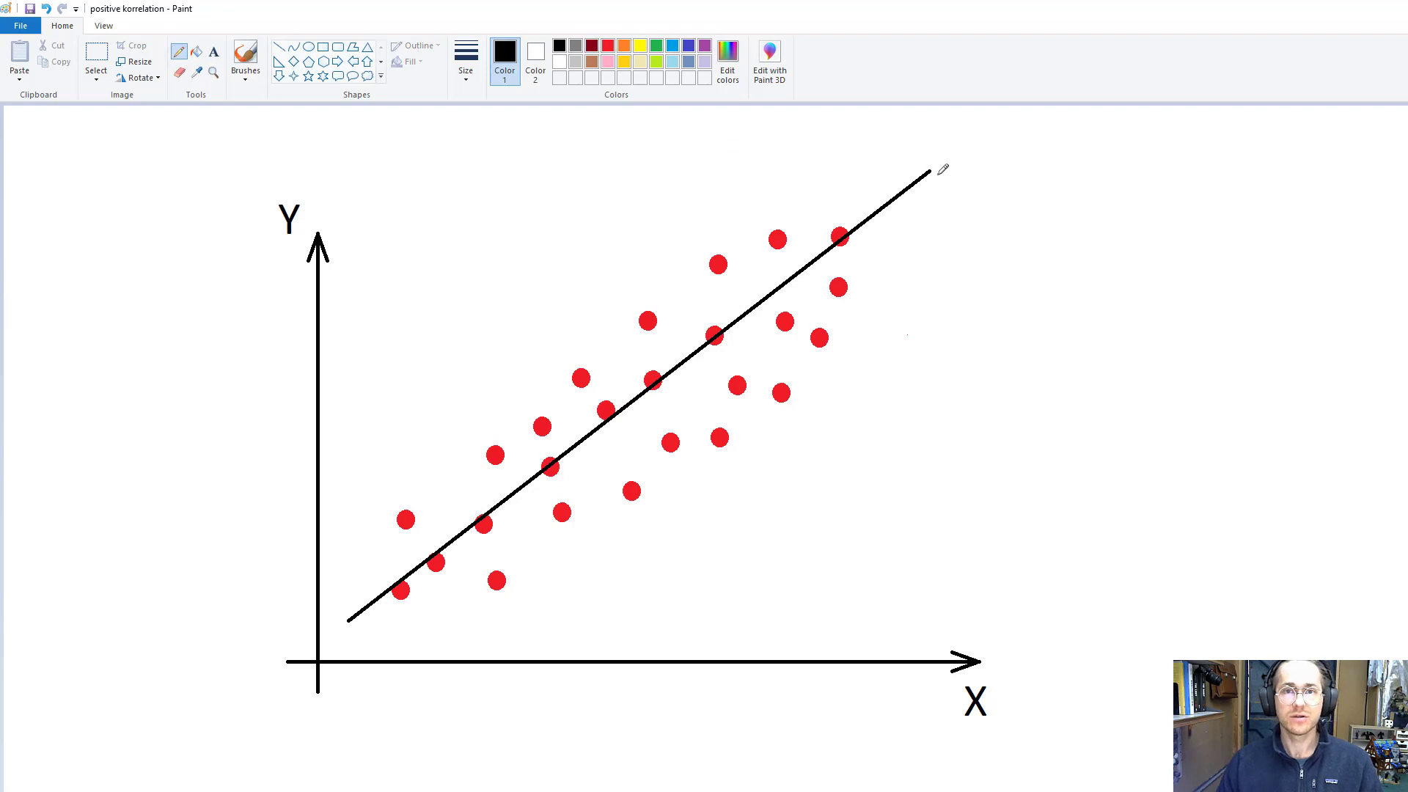
# Handwrite 'Y = ax + b' to the right of the fitted line's upper end
pyautogui.moveTo(963, 146)
pyautogui.mouseDown()
pyautogui.moveTo(980, 200)
pyautogui.moveTo(1021, 168)
pyautogui.moveTo(1100, 179)
pyautogui.moveTo(1122, 157)
pyautogui.moveTo(1181, 165)
pyautogui.moveTo(1198, 137)
pyautogui.moveTo(1200, 170)
pyautogui.moveTo(1210, 152)
pyautogui.moveTo(1197, 178)
pyautogui.mouseUp()
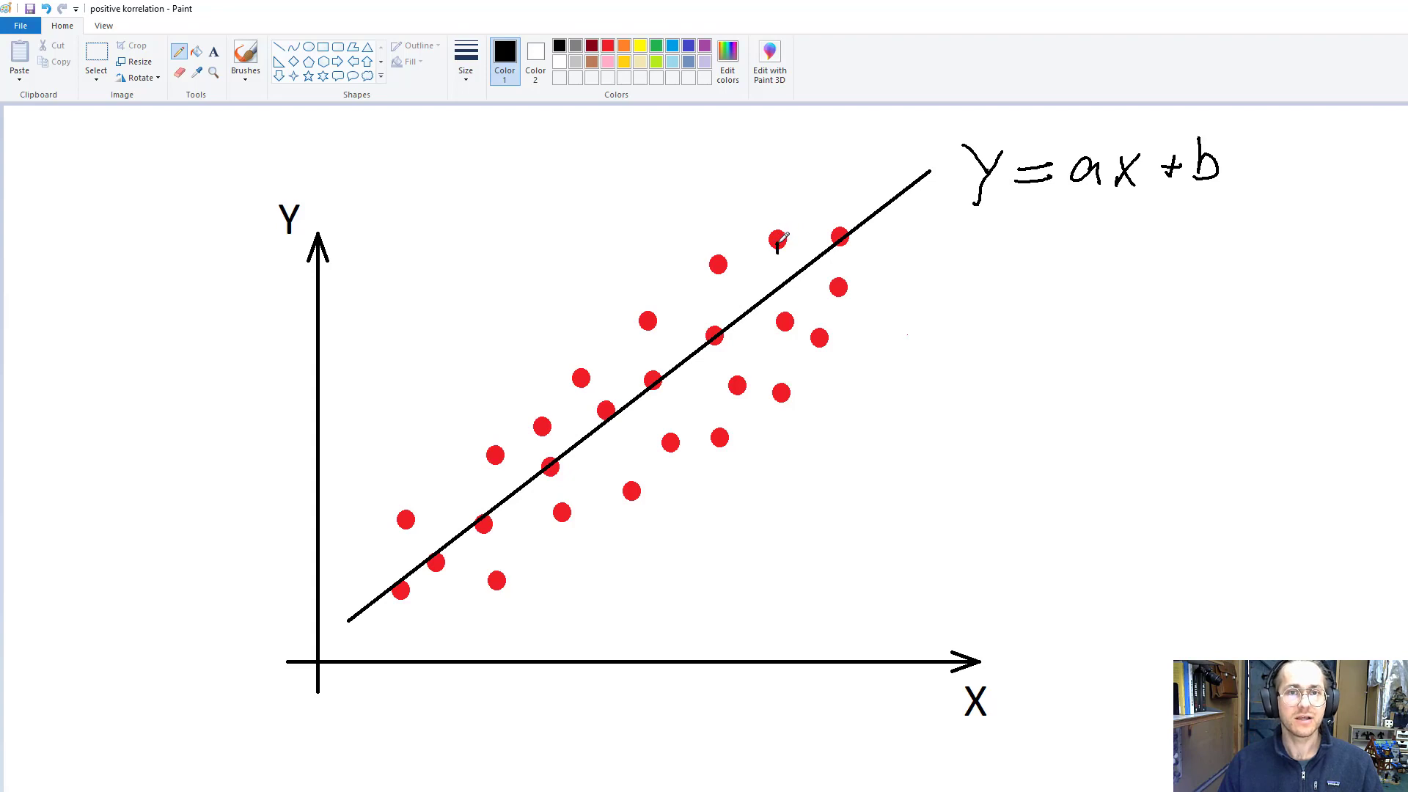
pyautogui.moveTo(781, 239); pyautogui.dragTo(779, 287)
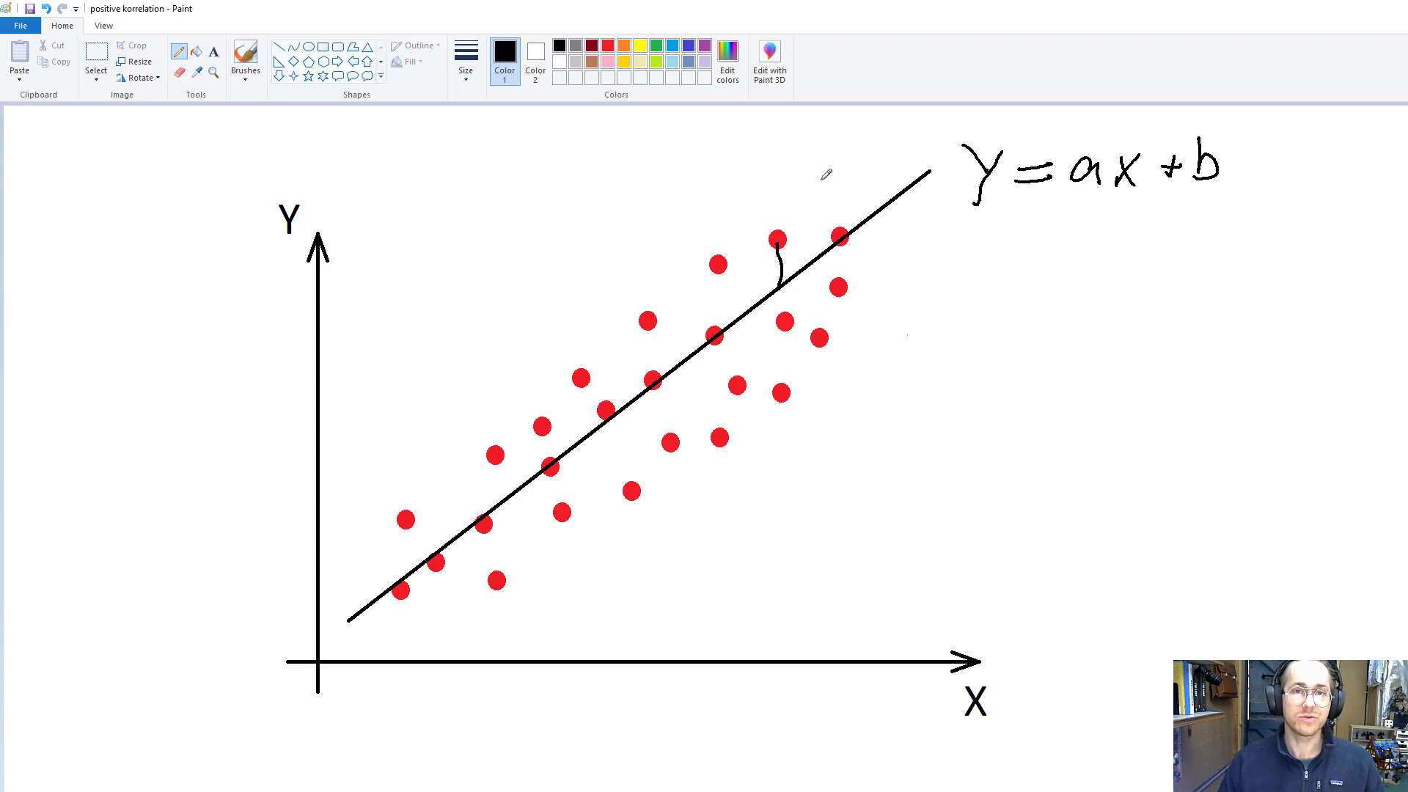
pyautogui.moveTo(810, 197)
pyautogui.mouseDown()
pyautogui.moveTo(627, 310)
pyautogui.moveTo(504, 437)
pyautogui.moveTo(539, 439)
pyautogui.moveTo(617, 393)
pyautogui.moveTo(713, 307)
pyautogui.moveTo(724, 248)
pyautogui.mouseUp()
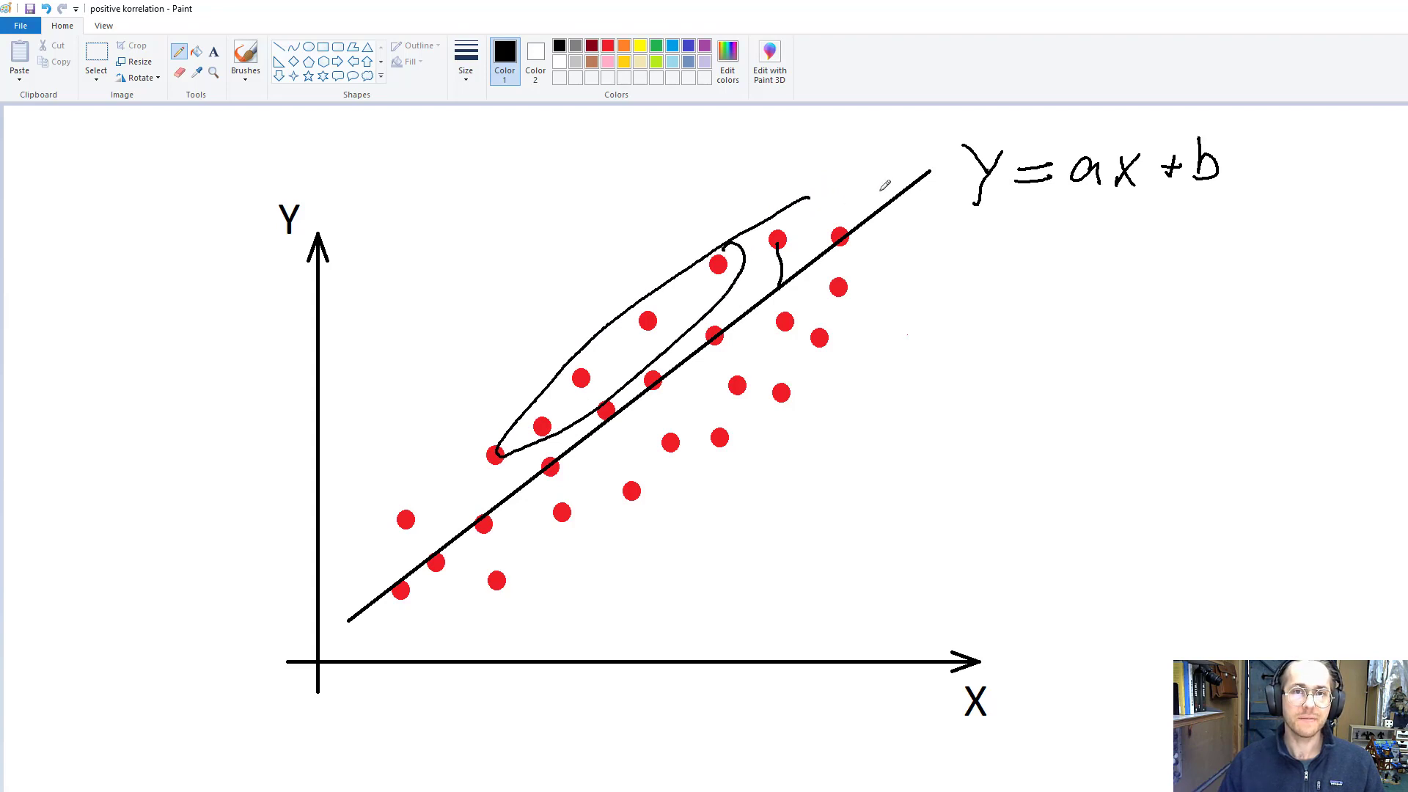
pyautogui.moveTo(888, 189)
pyautogui.mouseDown()
pyautogui.moveTo(863, 170)
pyautogui.moveTo(883, 168)
pyautogui.mouseUp()
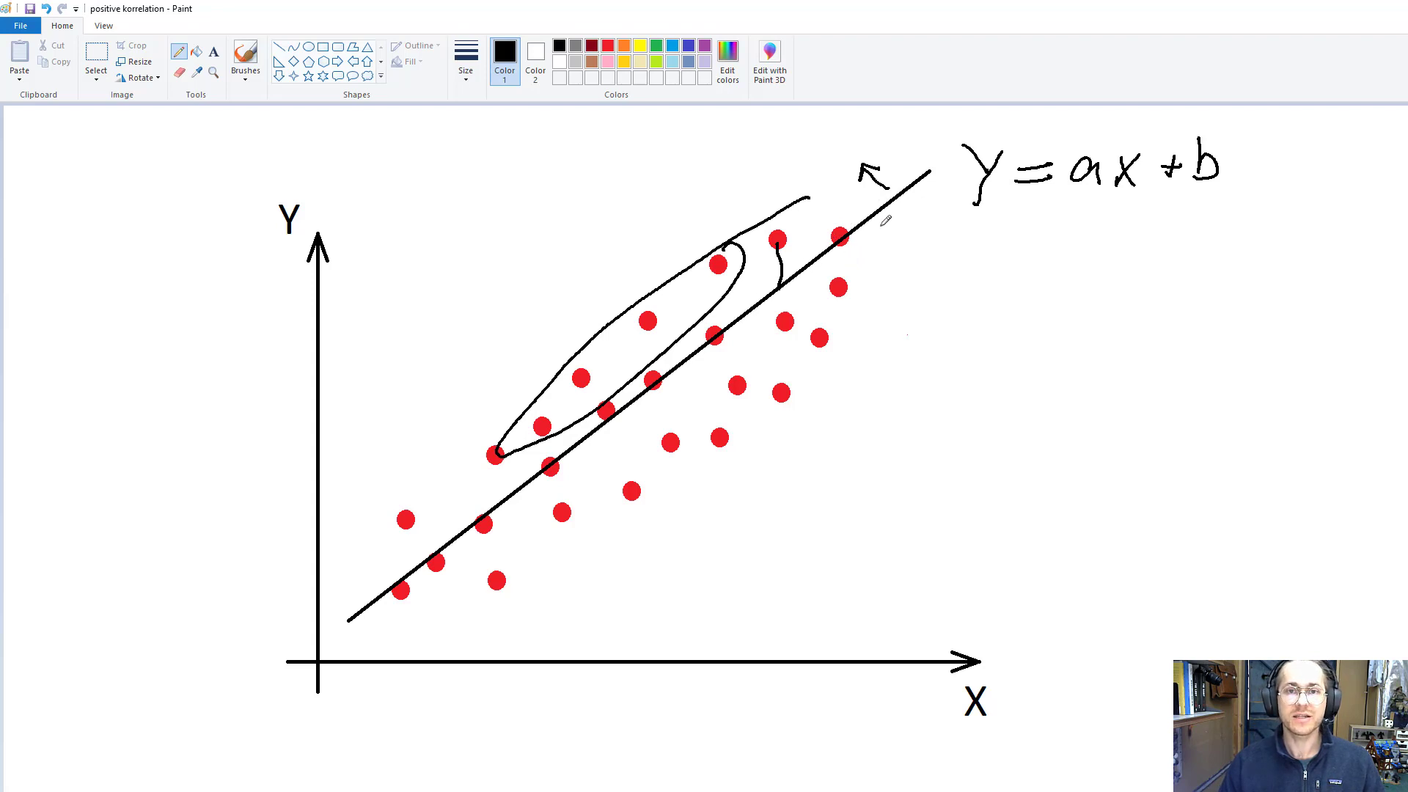
pyautogui.moveTo(886, 222); pyautogui.dragTo(921, 244)
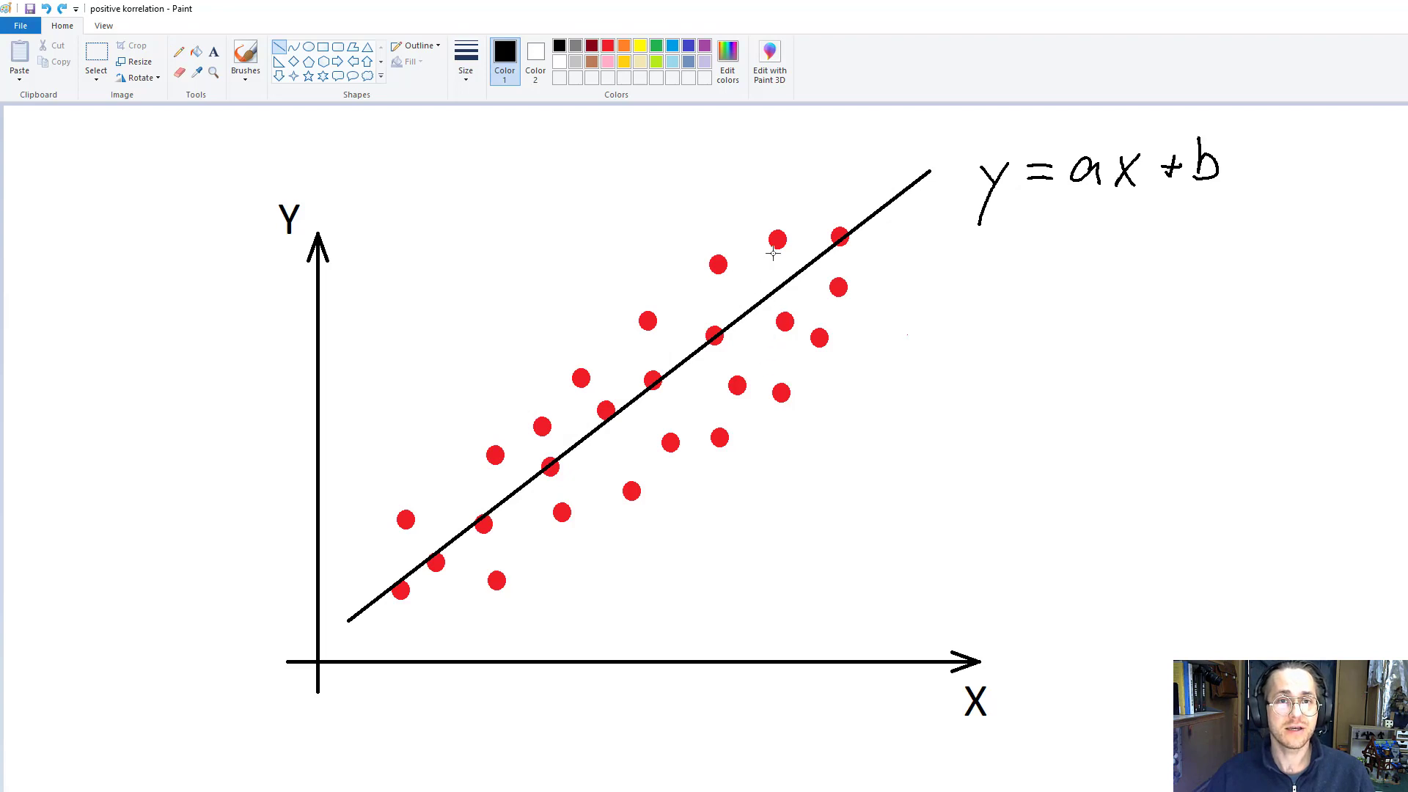
# Draw residual lines and two squares from the top and middle dots to the fitted line
pyautogui.moveTo(778, 239); pyautogui.dragTo(780, 286)
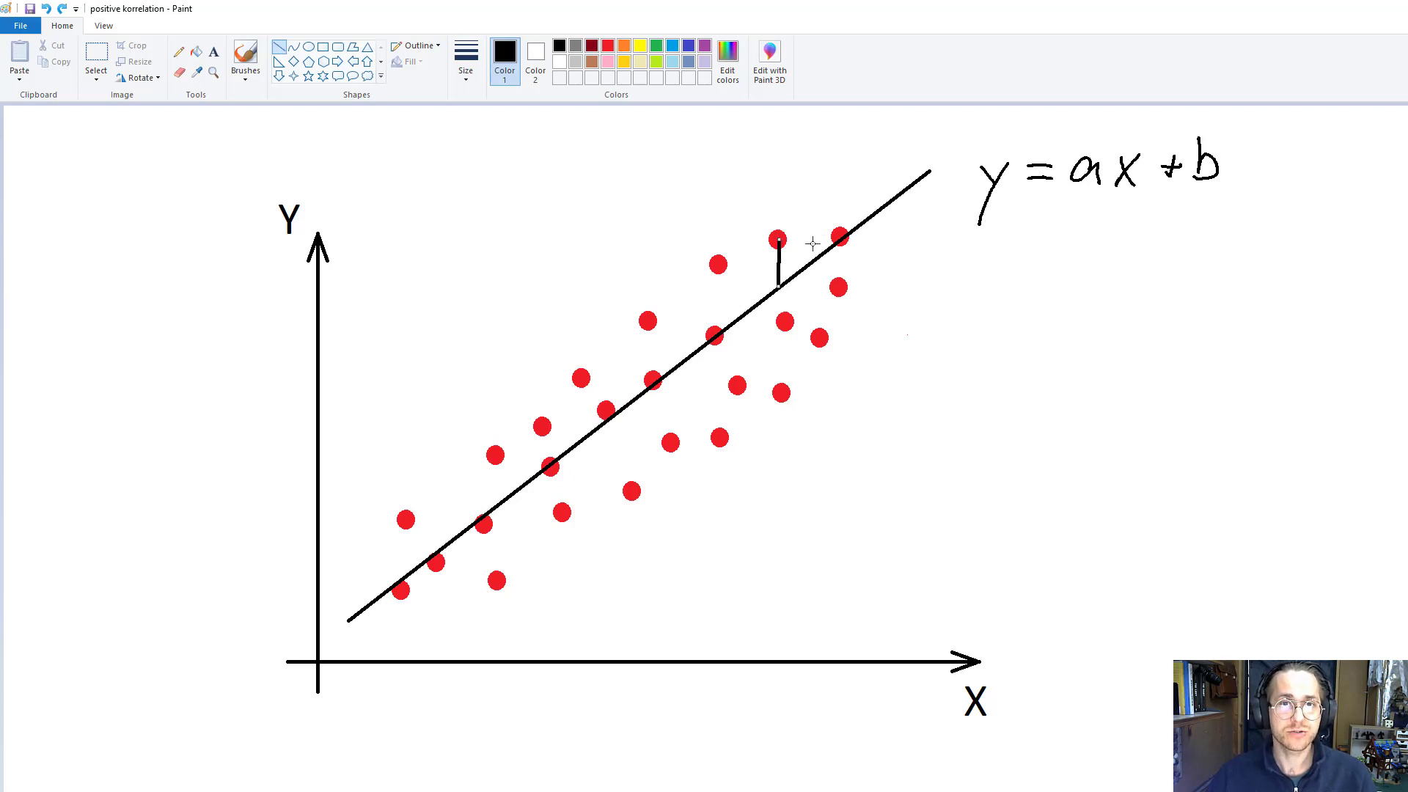
pyautogui.moveTo(816, 239); pyautogui.dragTo(778, 239)
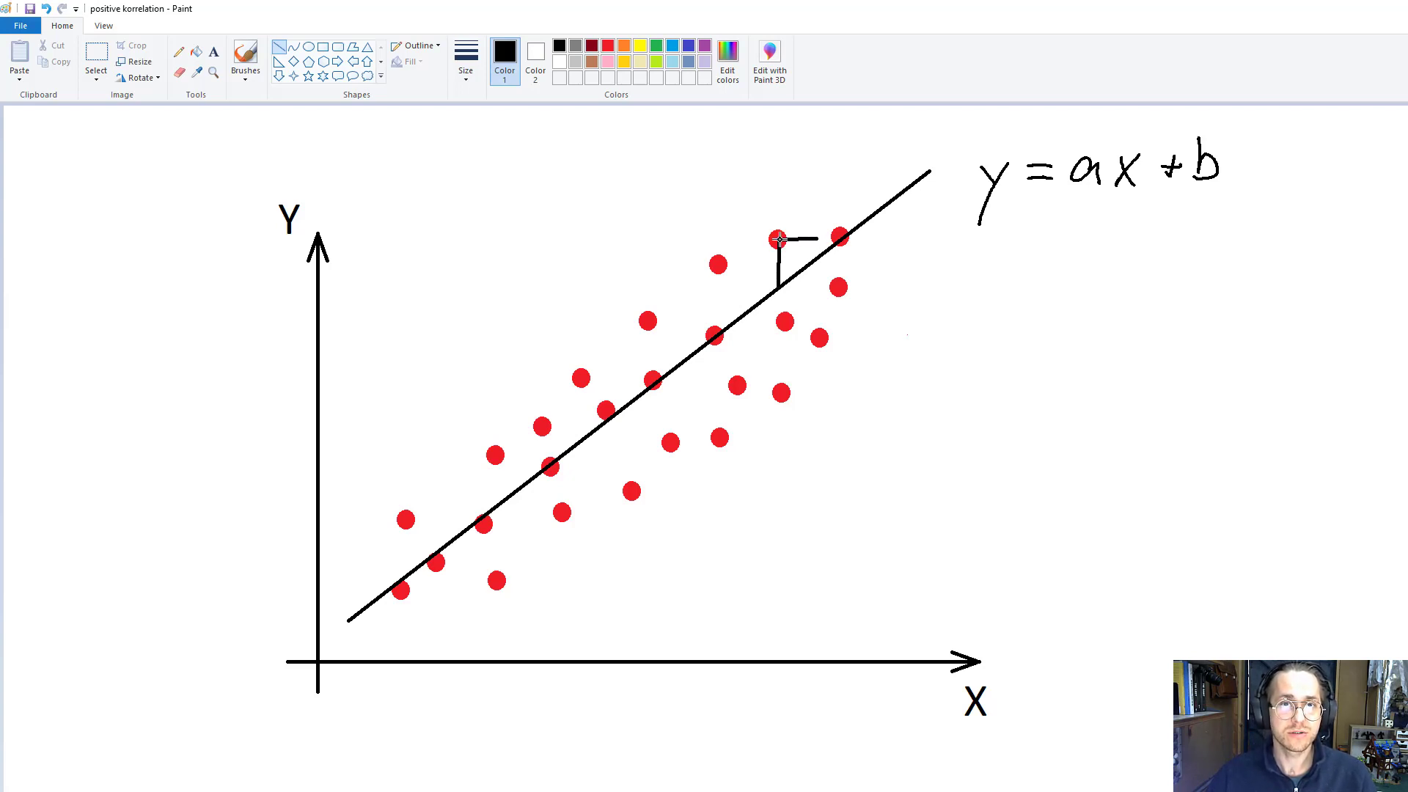
pyautogui.click(323, 46)
pyautogui.moveTo(777, 239); pyautogui.dragTo(824, 290)
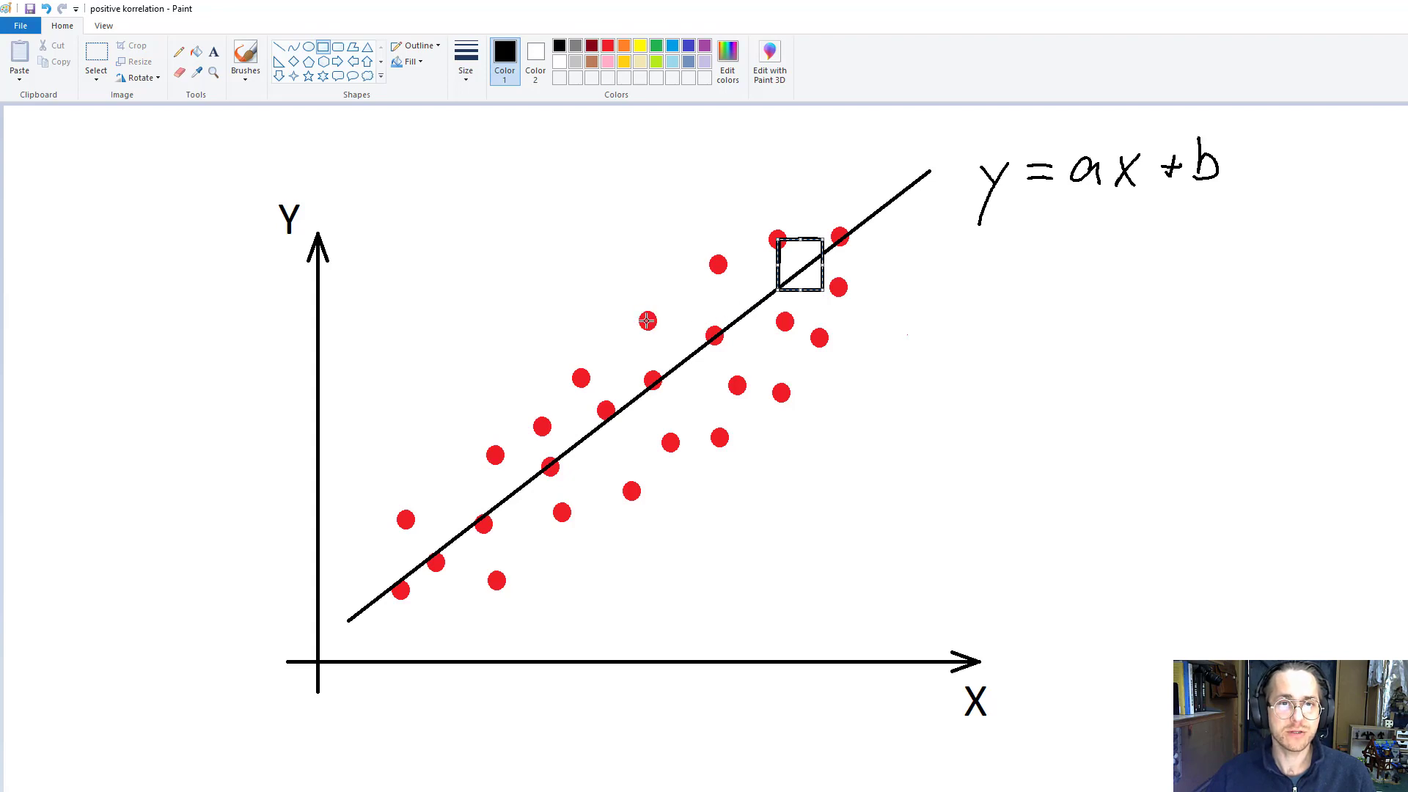
pyautogui.moveTo(648, 320); pyautogui.dragTo(708, 385)
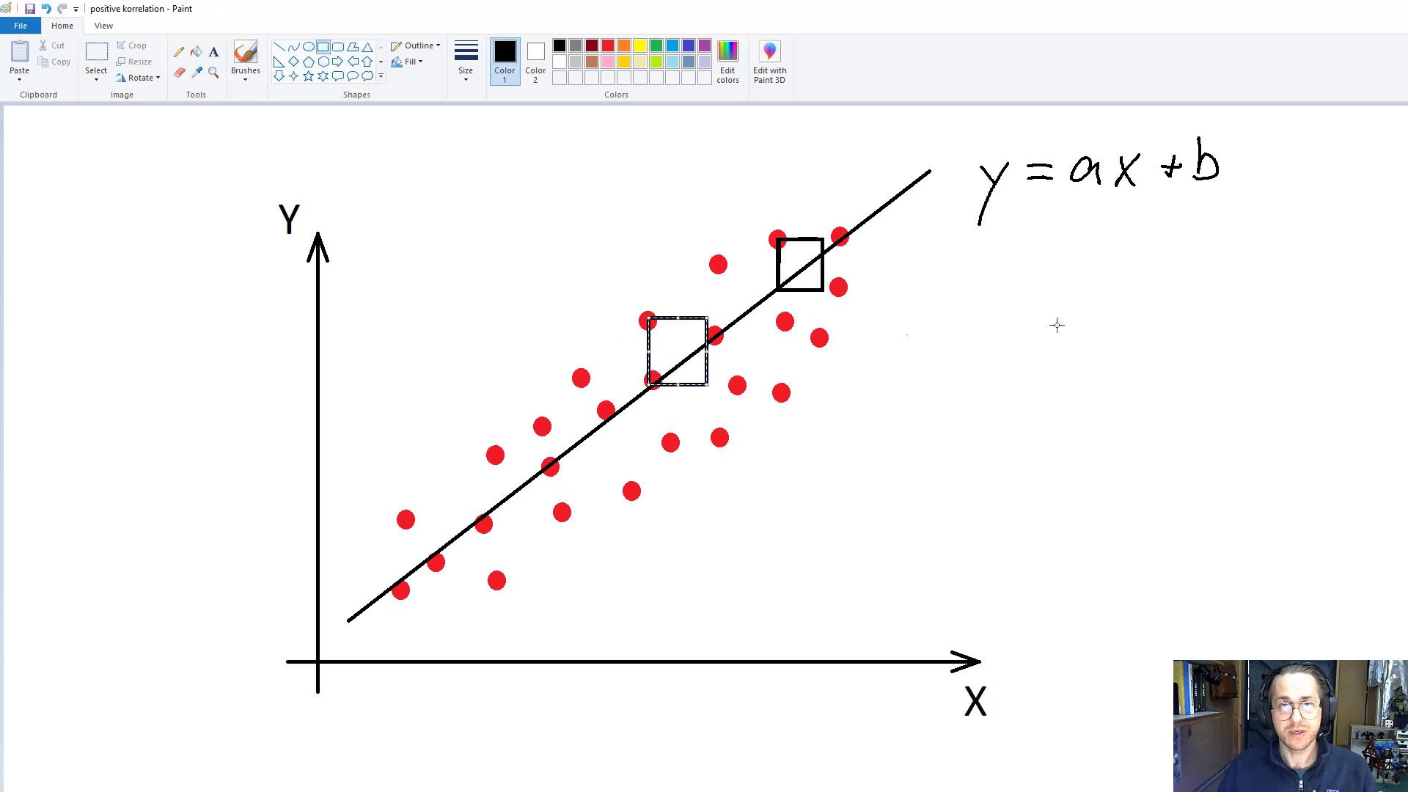
pyautogui.click(180, 53)
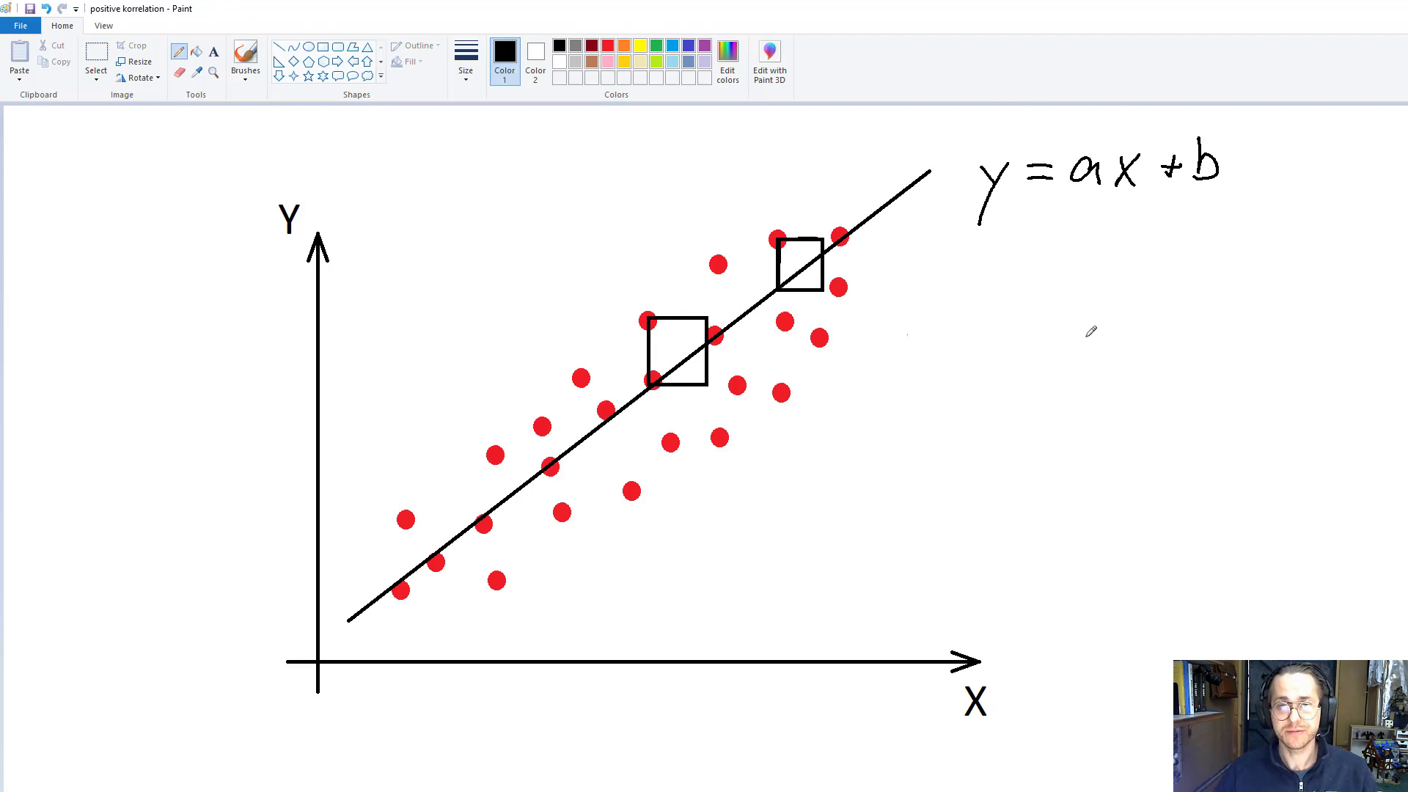
# Handwrite a square-root sign over 'sum error²' divided by 'n', labelled 'rmse ='
pyautogui.moveTo(1089, 336)
pyautogui.mouseDown()
pyautogui.moveTo(1111, 371)
pyautogui.moveTo(1116, 253)
pyautogui.moveTo(1253, 226)
pyautogui.moveTo(1350, 227)
pyautogui.mouseUp()
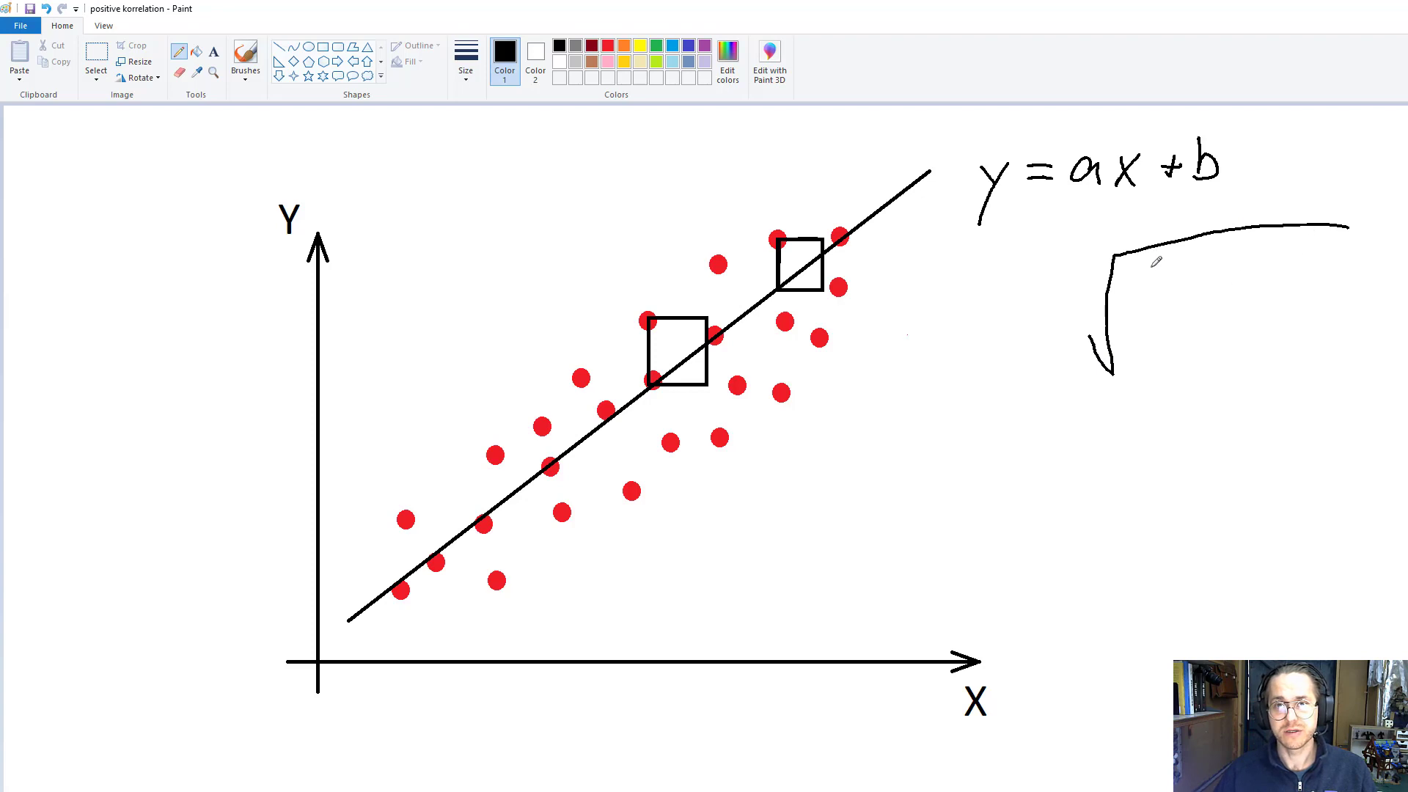
pyautogui.moveTo(1151, 268)
pyautogui.mouseDown()
pyautogui.moveTo(1142, 291)
pyautogui.moveTo(1189, 261)
pyautogui.moveTo(1232, 270)
pyautogui.moveTo(1342, 242)
pyautogui.mouseUp()
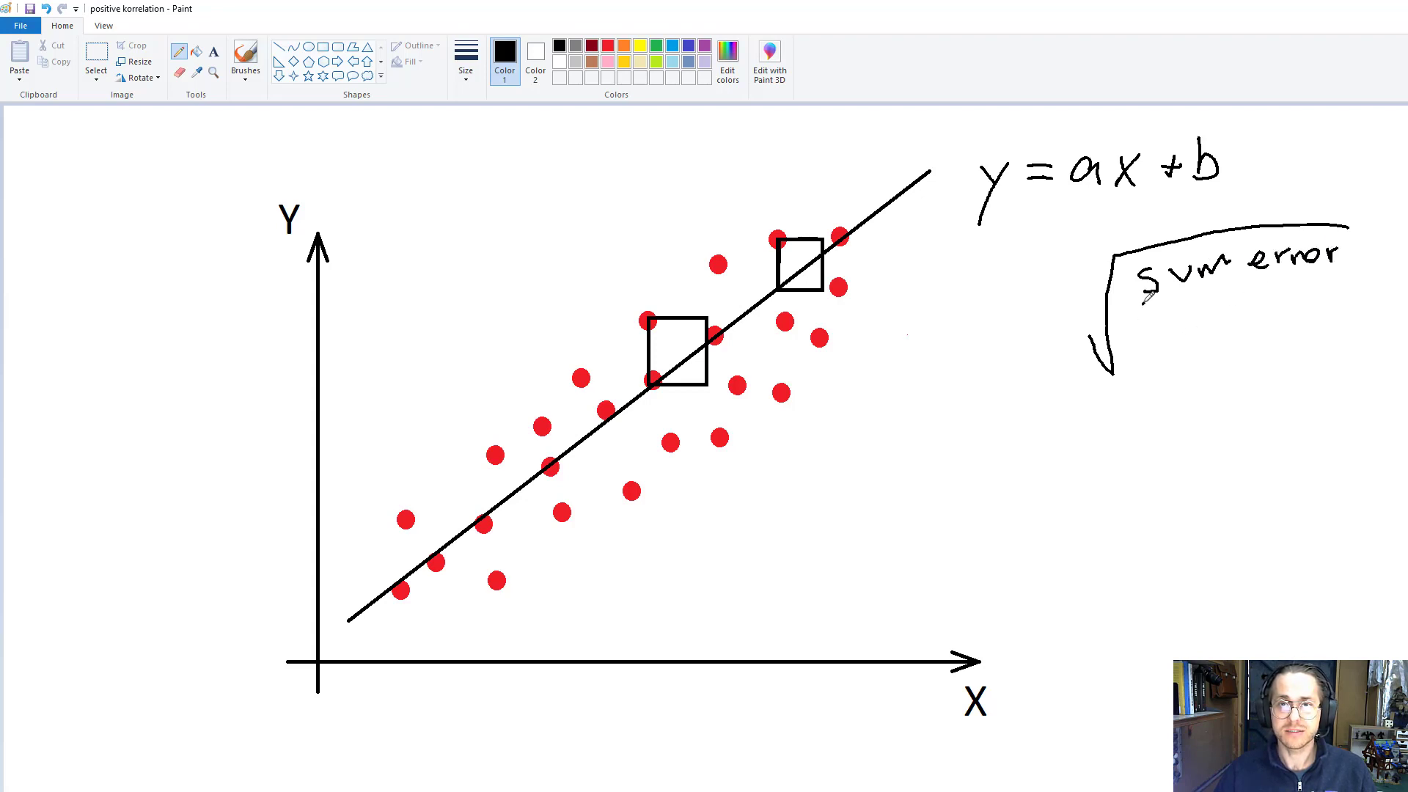
pyautogui.moveTo(1142, 301); pyautogui.dragTo(1349, 280)
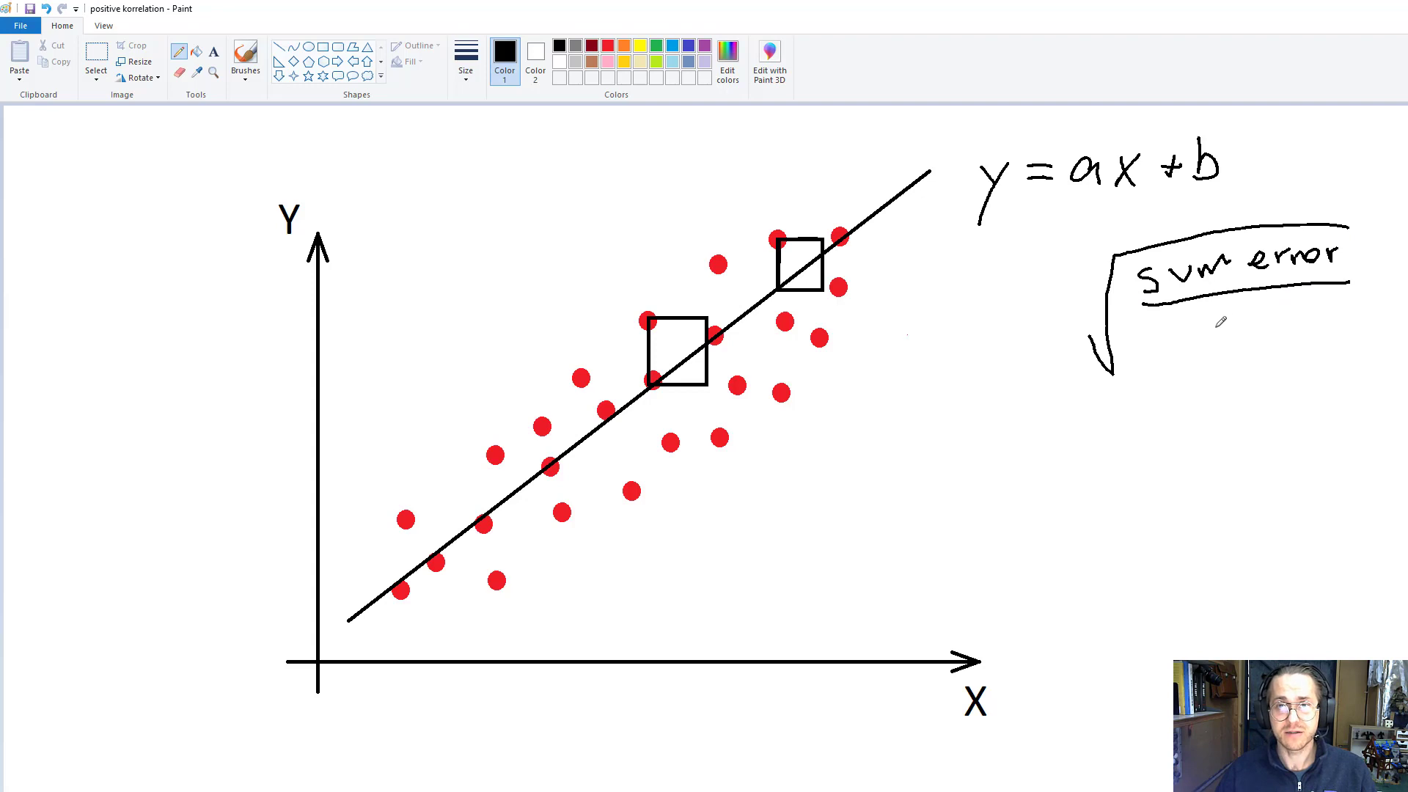
pyautogui.moveTo(1222, 328); pyautogui.dragTo(1252, 347)
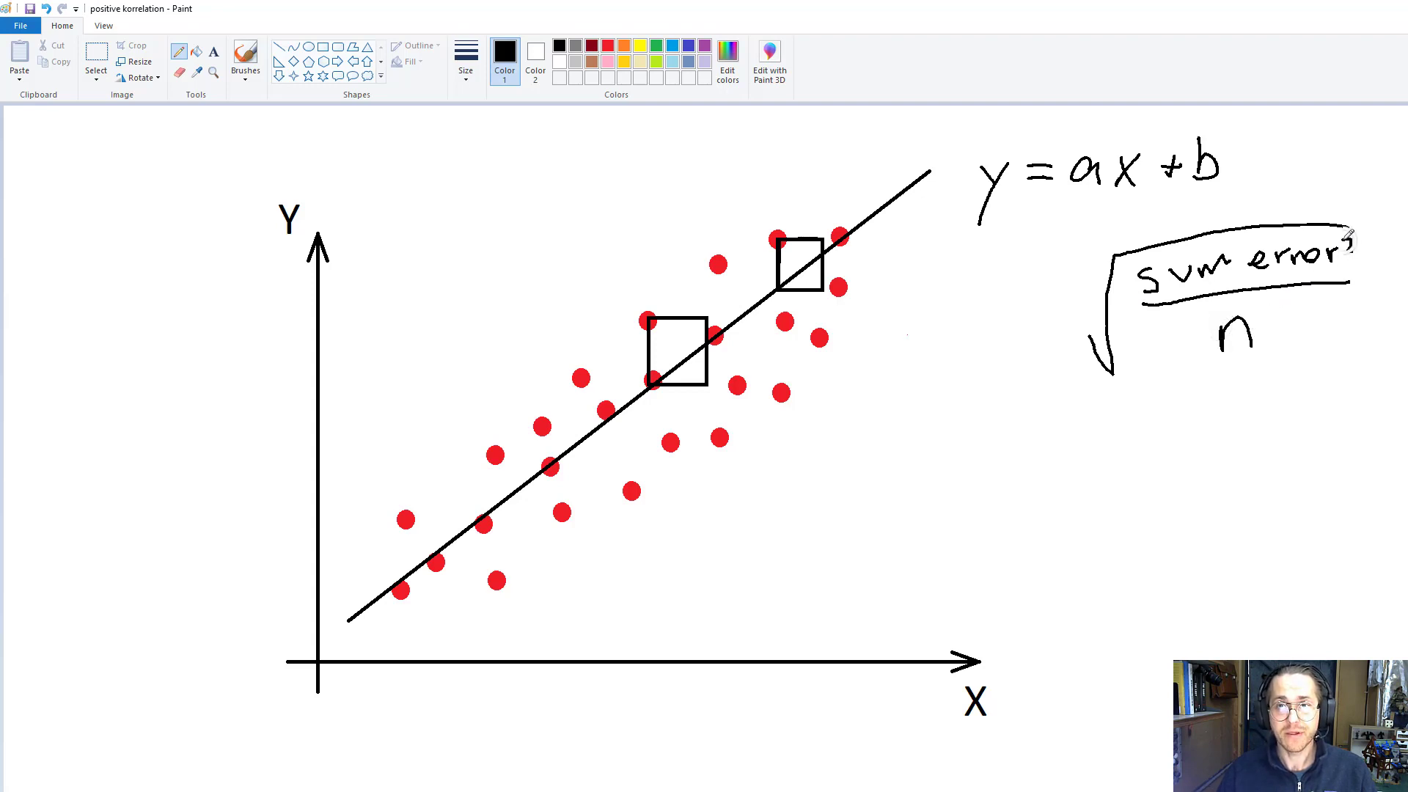
pyautogui.moveTo(1348, 236); pyautogui.dragTo(1360, 251)
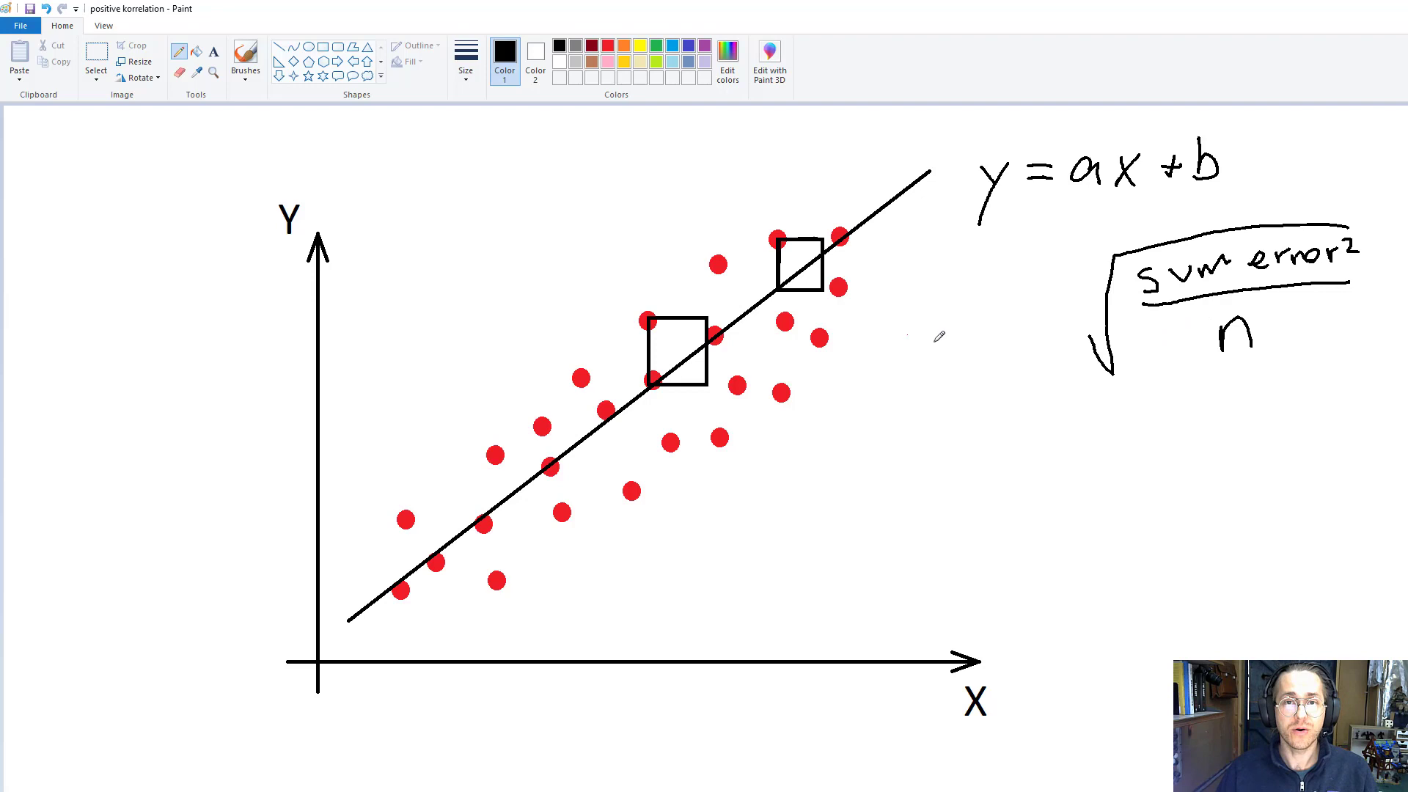
pyautogui.moveTo(922, 334)
pyautogui.mouseDown()
pyautogui.moveTo(923, 346)
pyautogui.moveTo(1044, 339)
pyautogui.moveTo(1071, 316)
pyautogui.moveTo(1067, 330)
pyautogui.mouseUp()
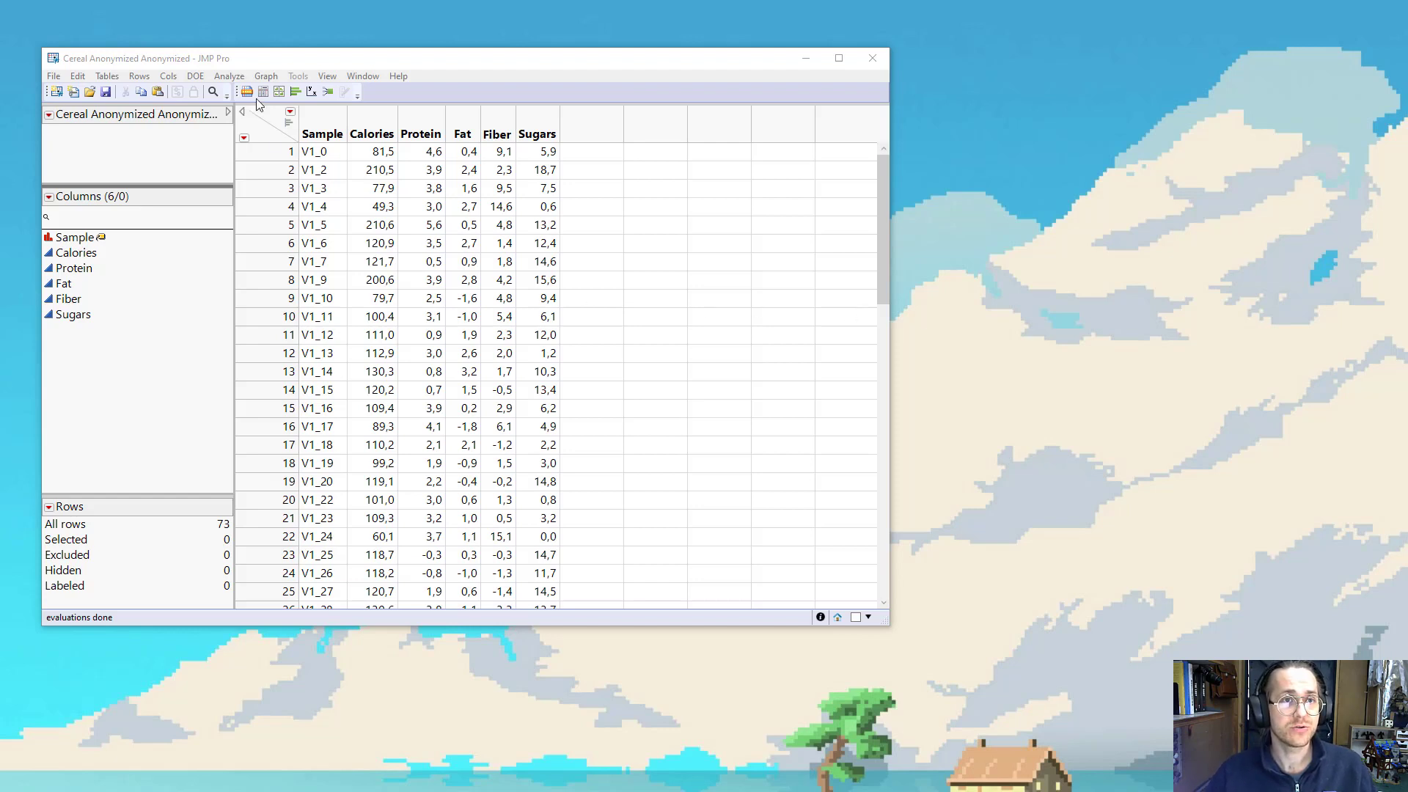
# Launch Graph Builder for the cereal data and position and enlarge its window
pyautogui.click(266, 76)
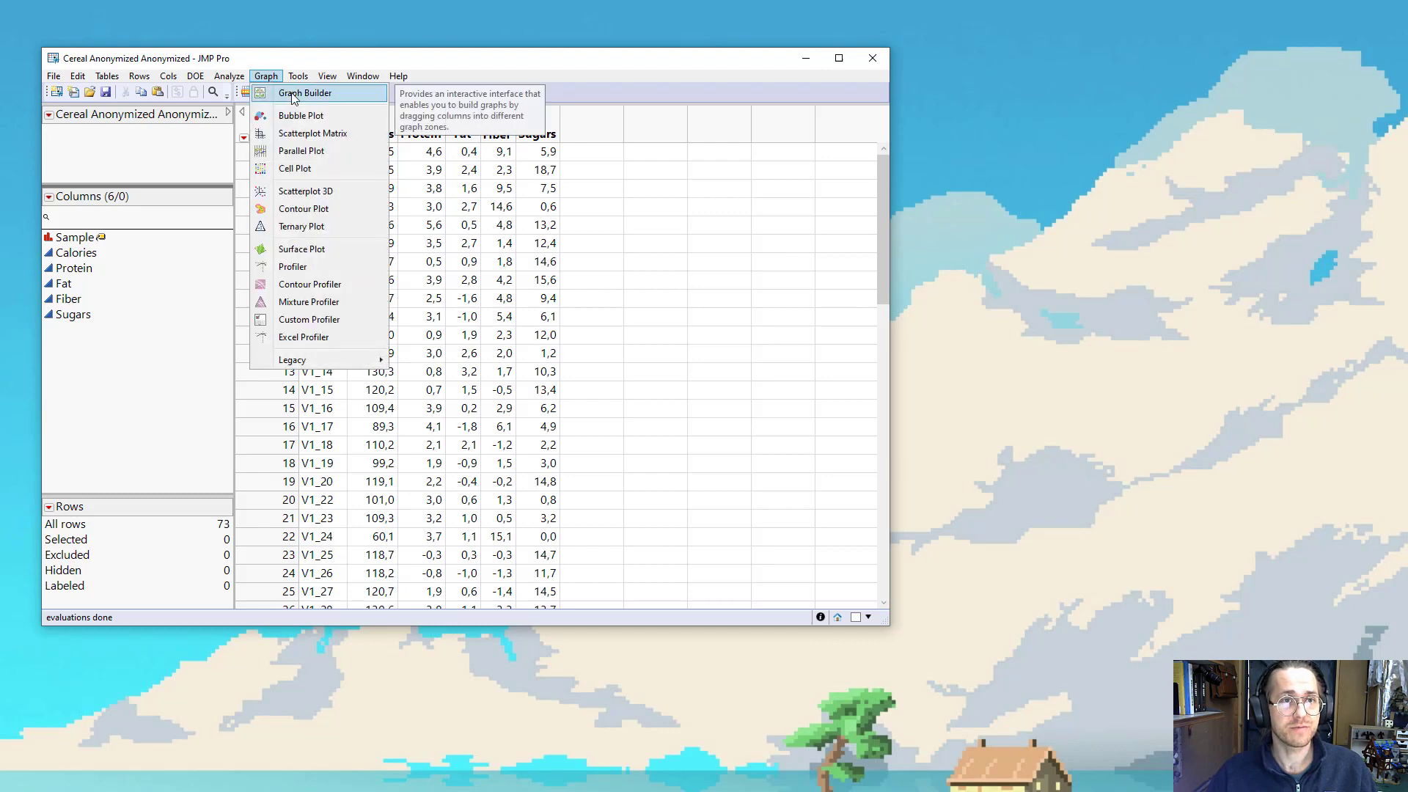
pyautogui.click(292, 94)
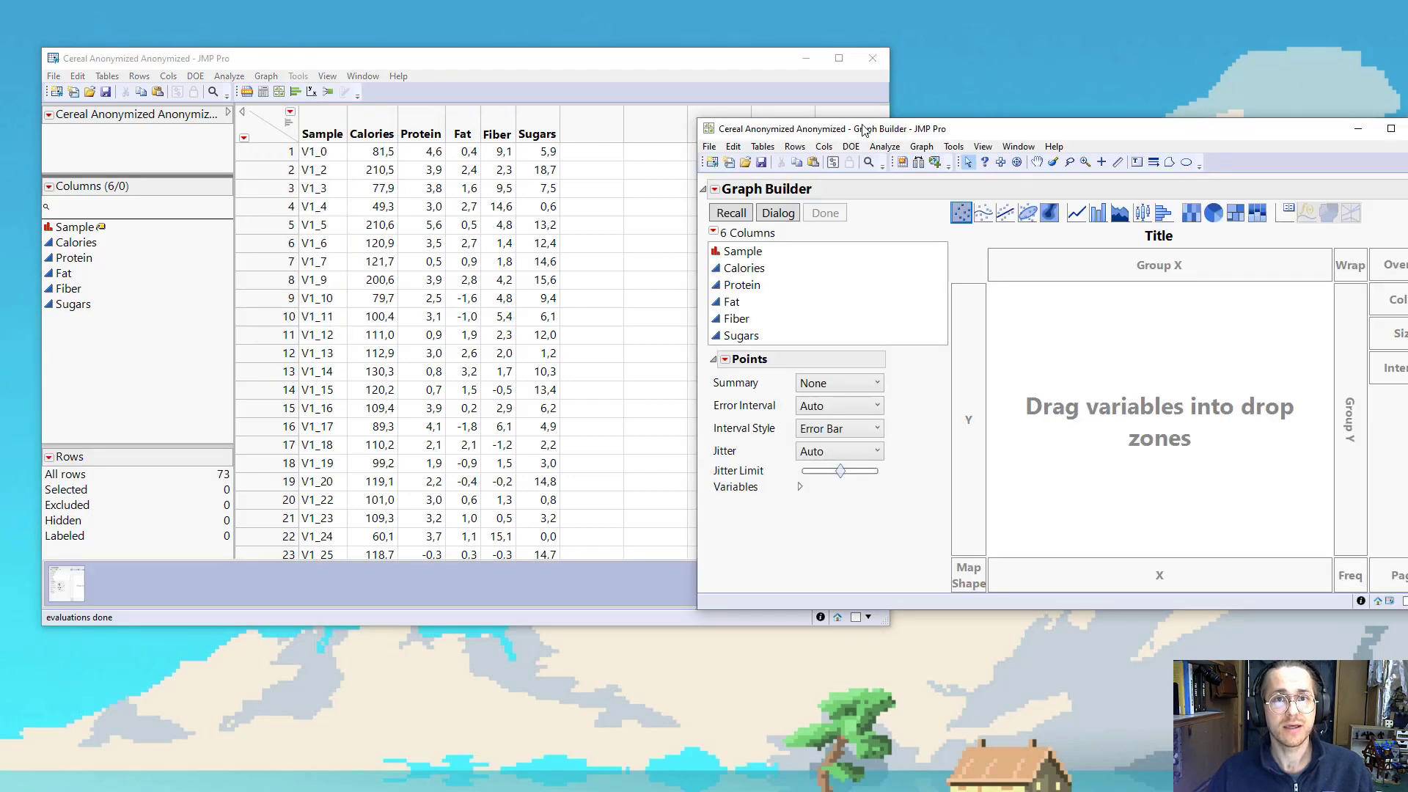
pyautogui.moveTo(869, 128); pyautogui.dragTo(622, 88)
pyautogui.click(806, 58)
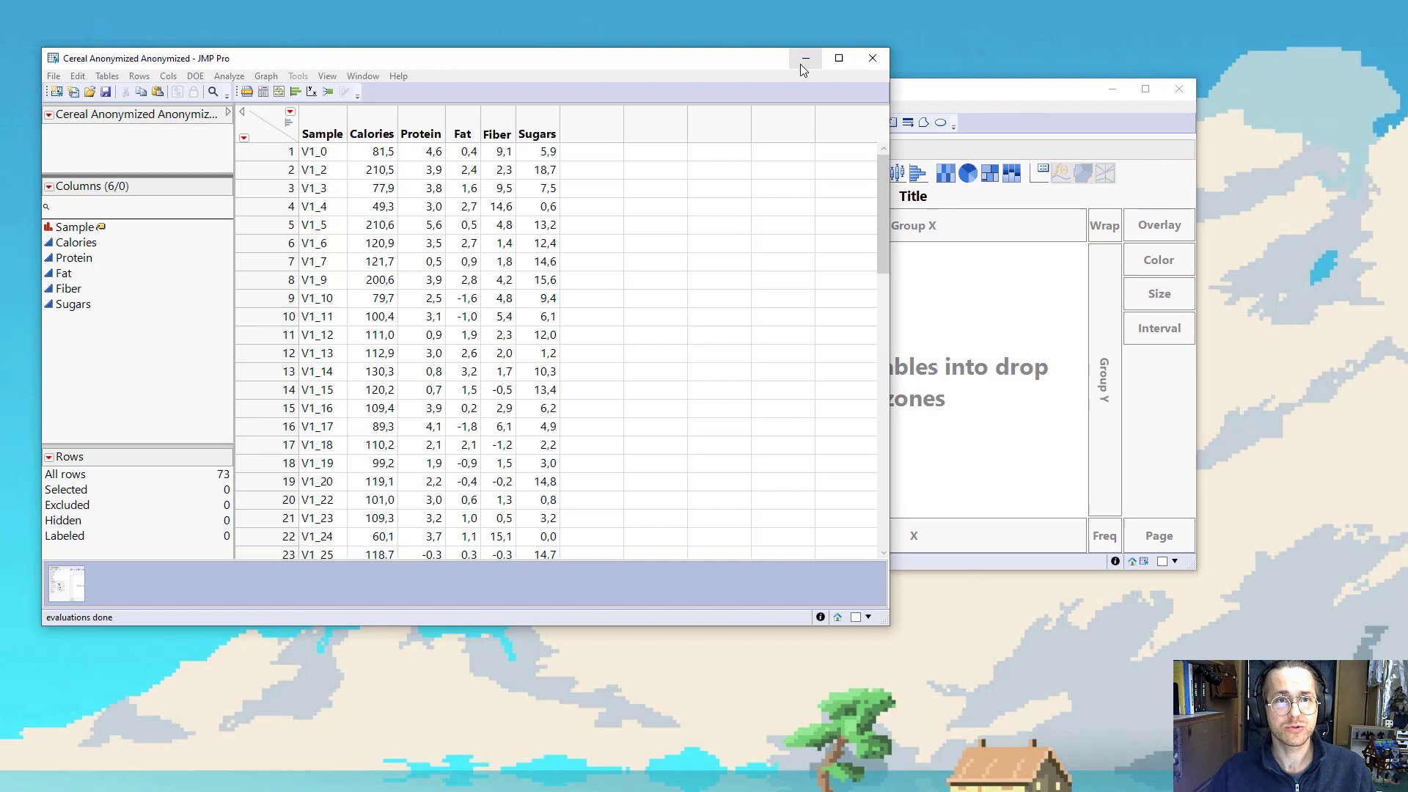
pyautogui.moveTo(787, 90); pyautogui.dragTo(541, 52)
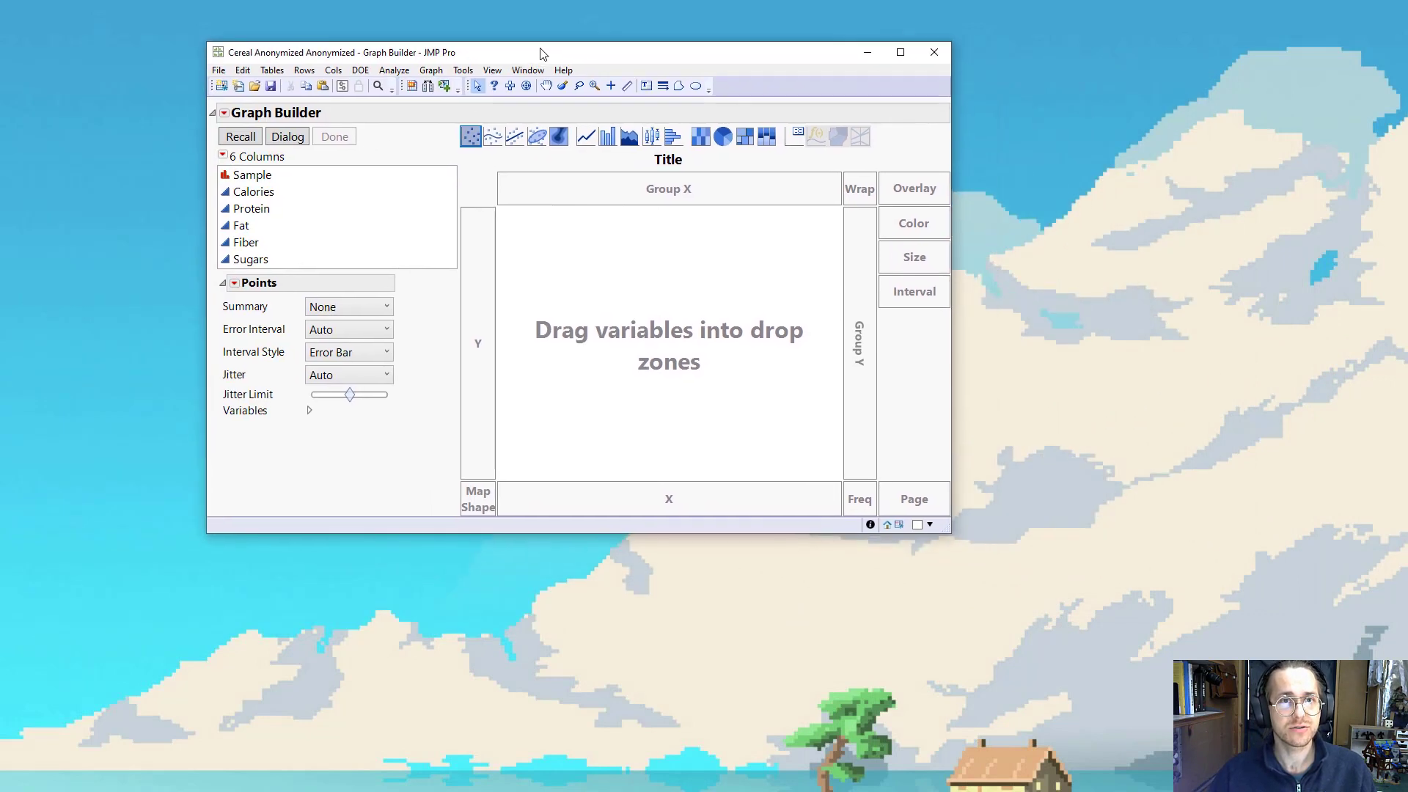
pyautogui.moveTo(945, 531); pyautogui.dragTo(1179, 676)
# Plot Calories on Y against Protein on X with a straight line of fit
pyautogui.moveTo(277, 191); pyautogui.dragTo(482, 239)
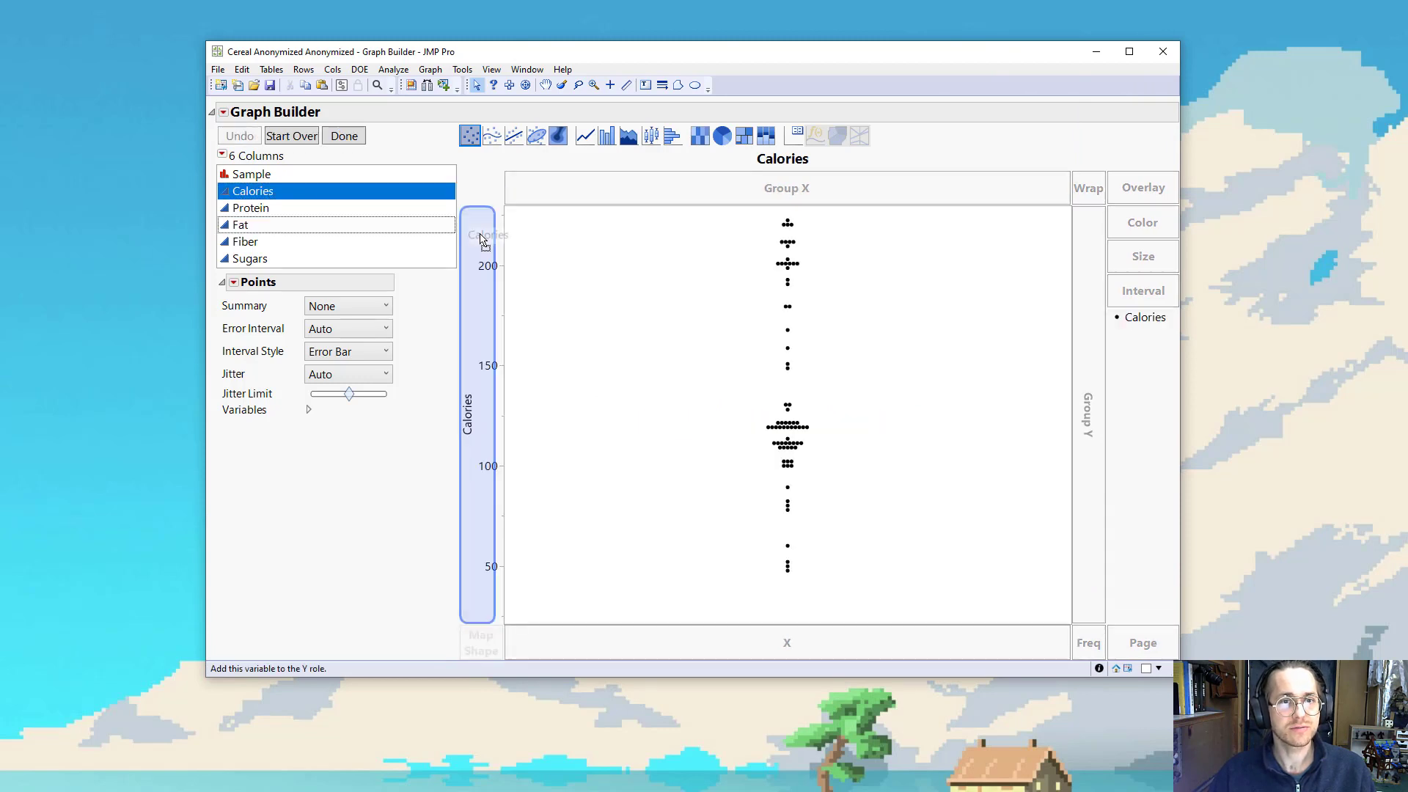
pyautogui.moveTo(482, 239); pyautogui.dragTo(484, 238)
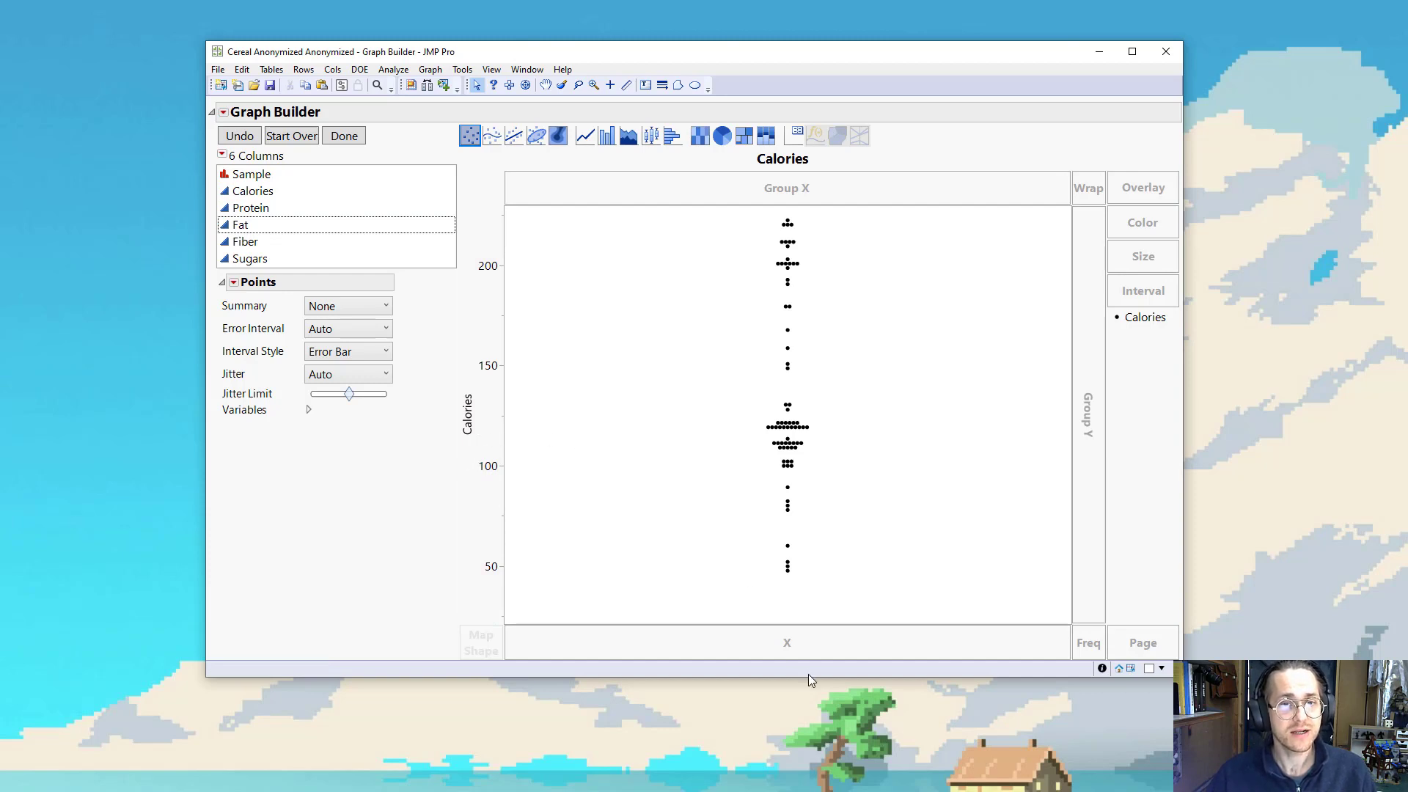
pyautogui.click(295, 212)
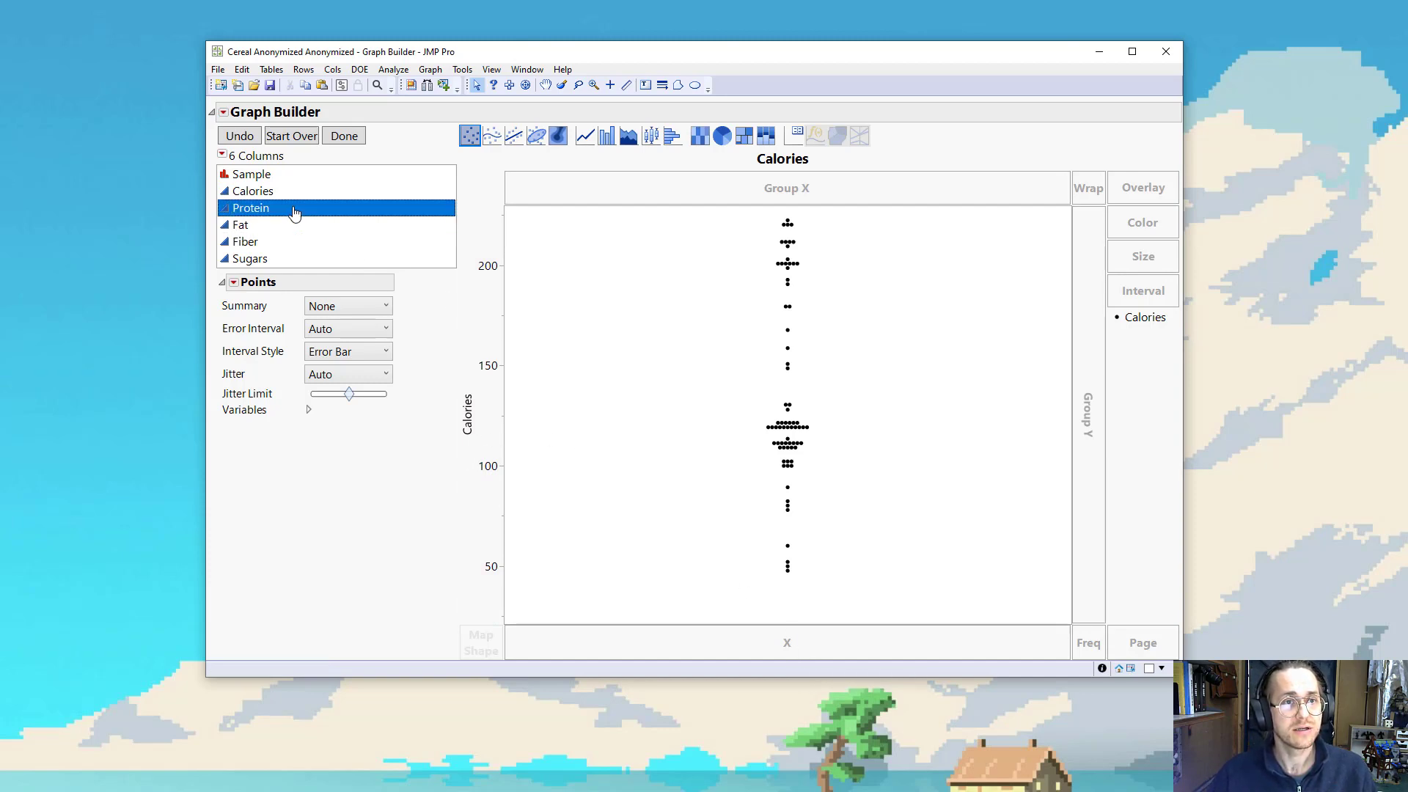
pyautogui.moveTo(295, 212); pyautogui.dragTo(777, 647)
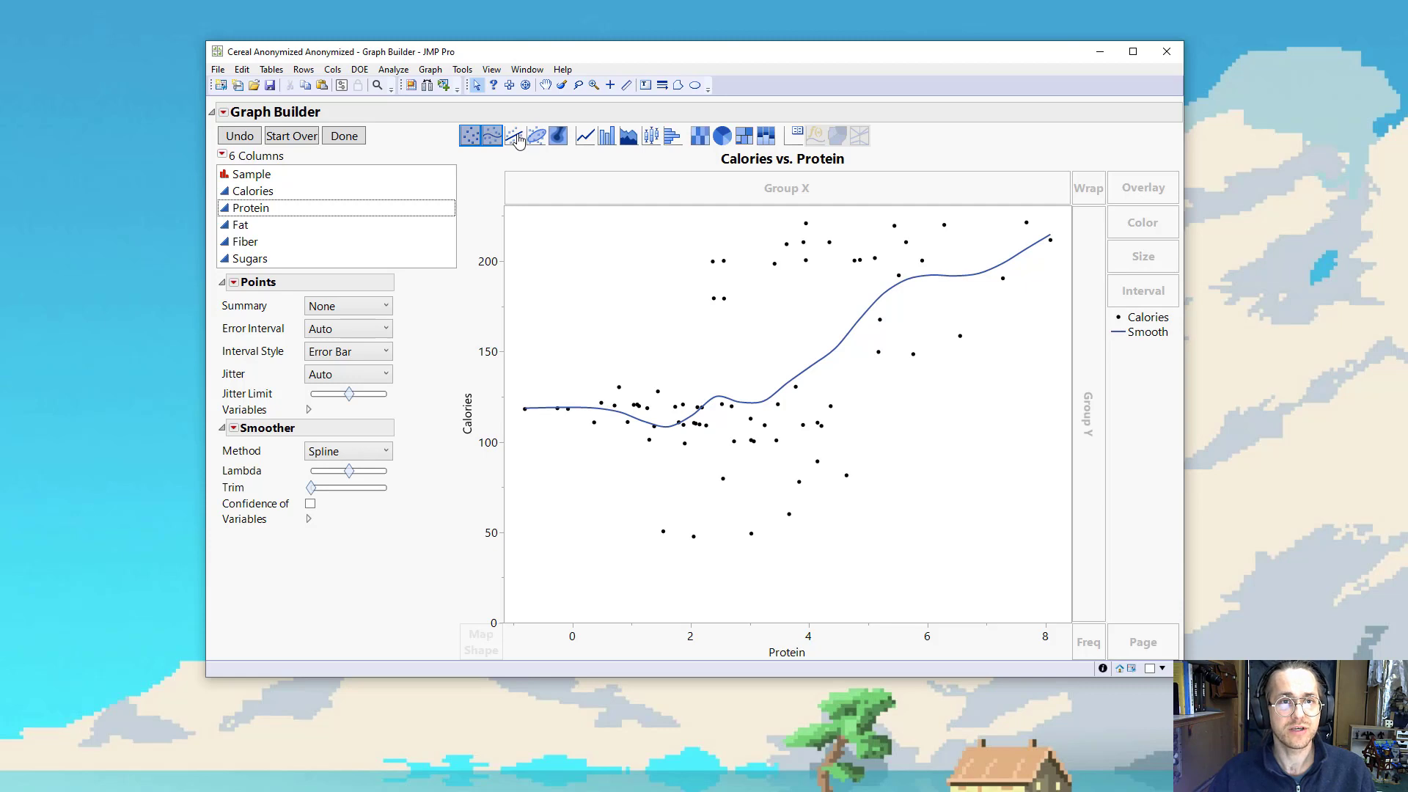
pyautogui.click(504, 161)
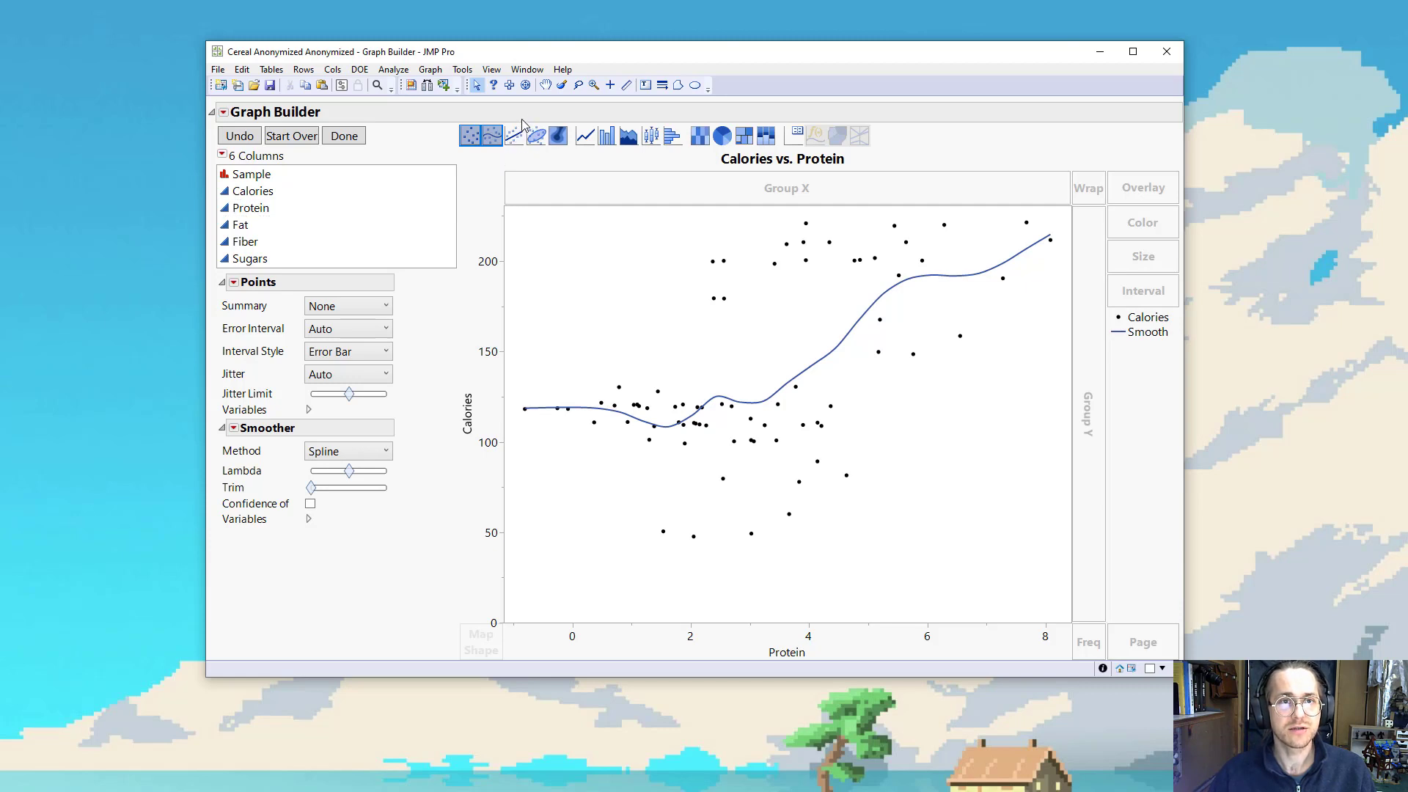
pyautogui.click(515, 140)
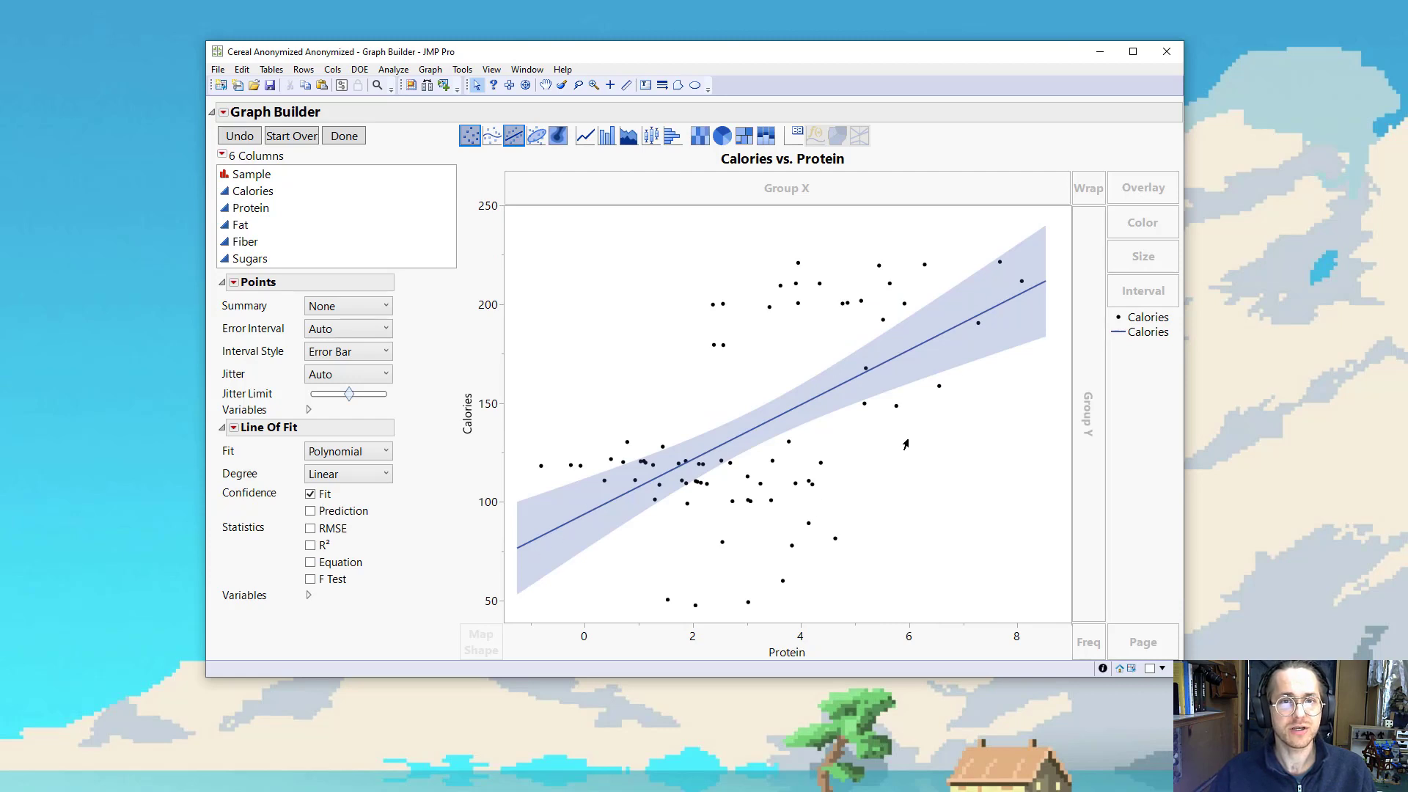
# Display RMSE, the fit equation and R² for the Calories vs. Protein line
pyautogui.click(328, 530)
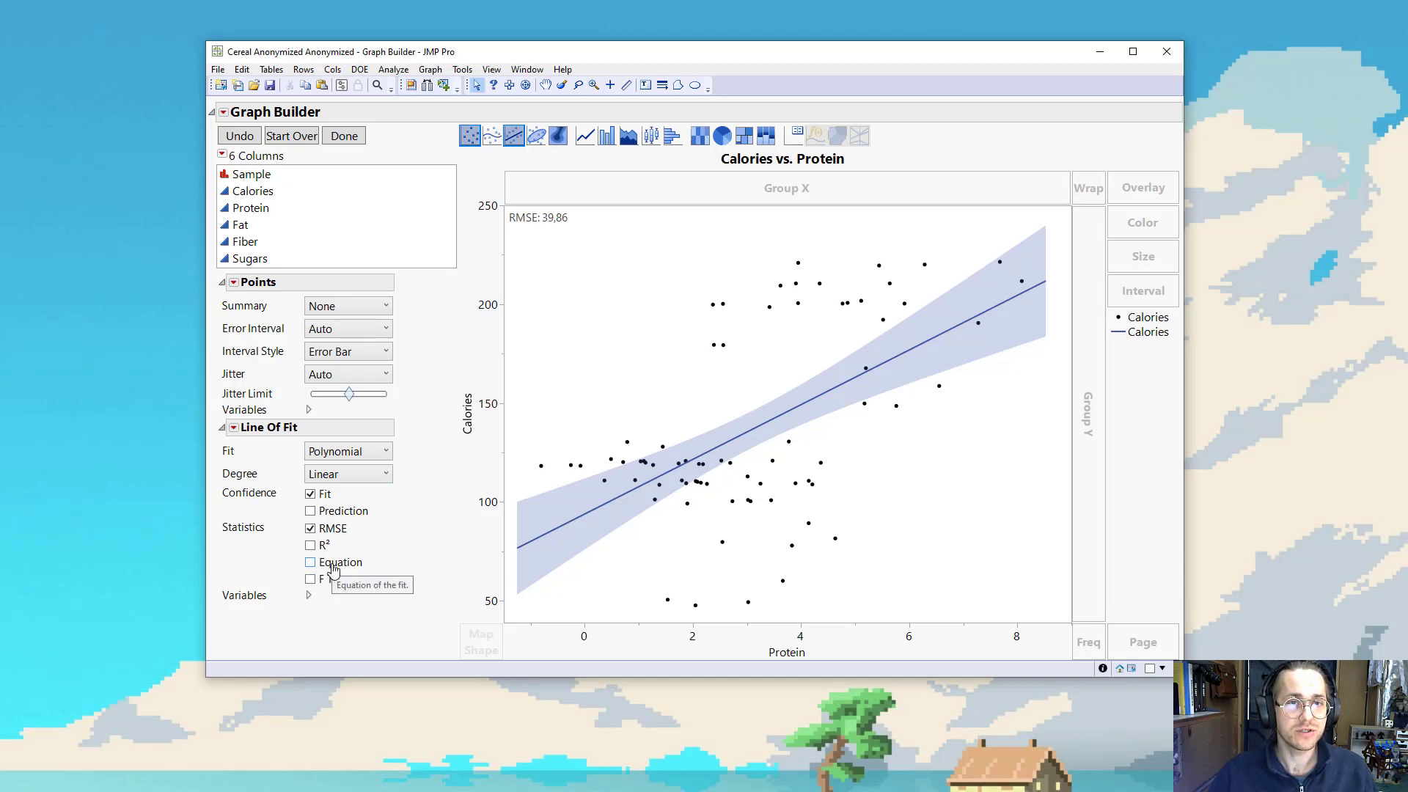
pyautogui.click(311, 563)
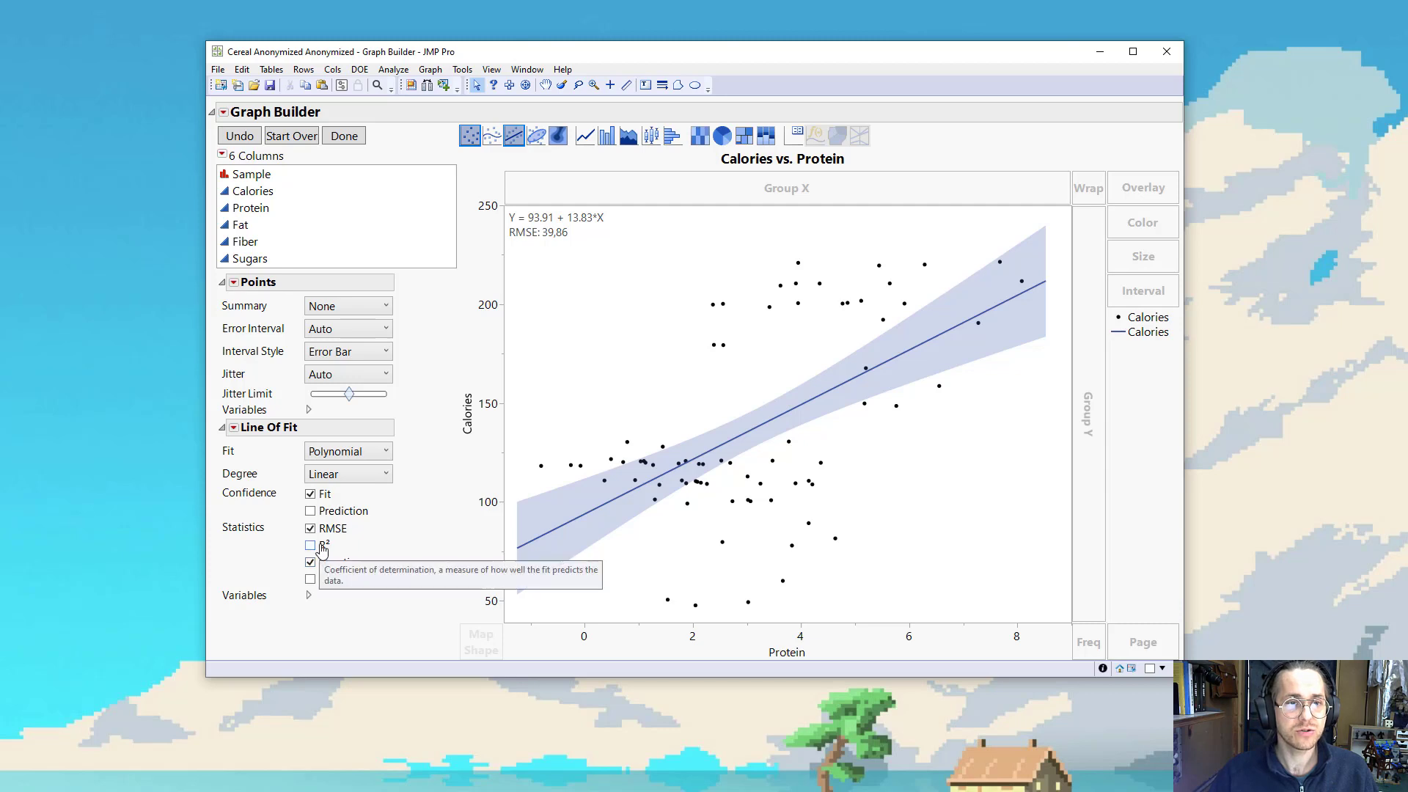
pyautogui.click(319, 546)
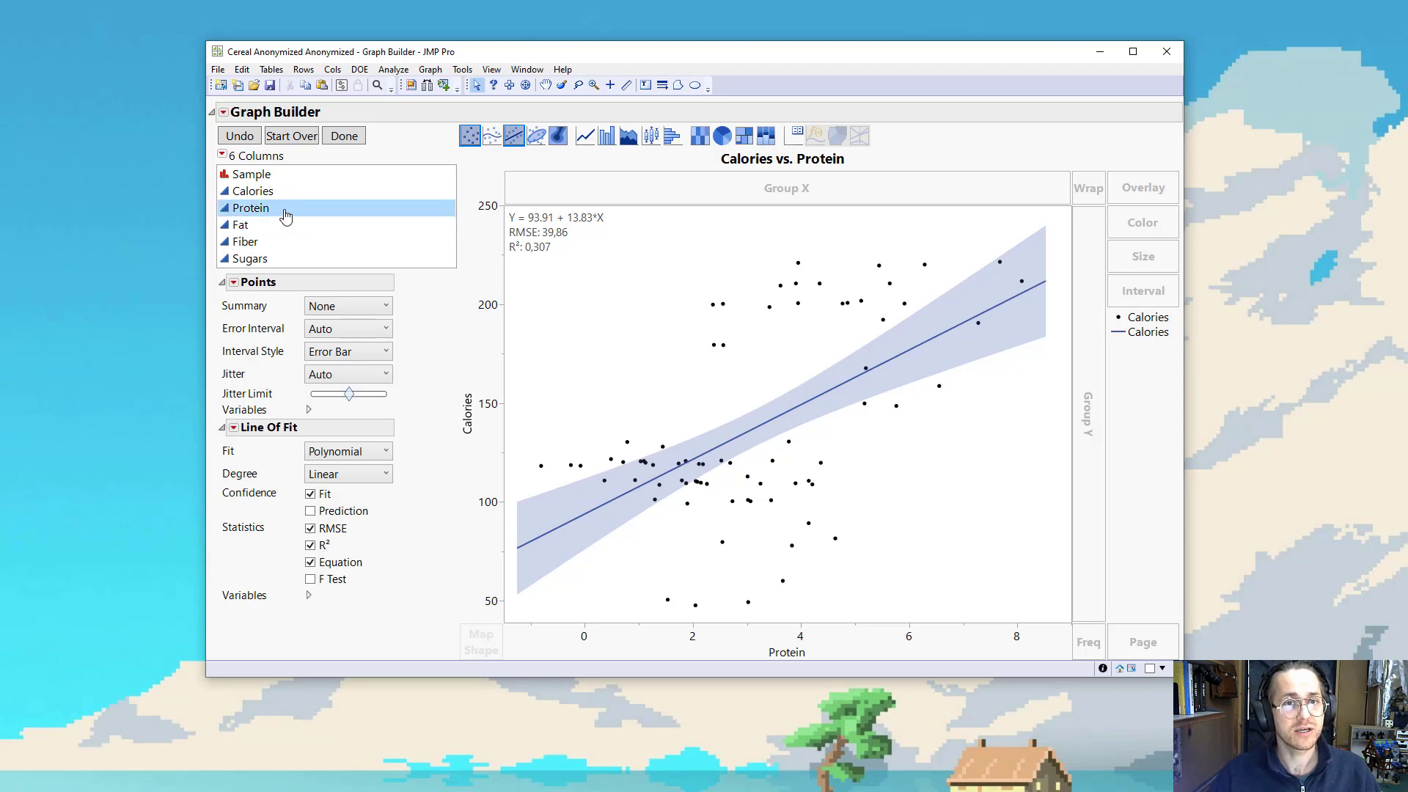
# Add Fat, Fiber and Sugars as X-axis panels beside Protein, each with a line fit
pyautogui.moveTo(248, 229); pyautogui.dragTo(985, 623)
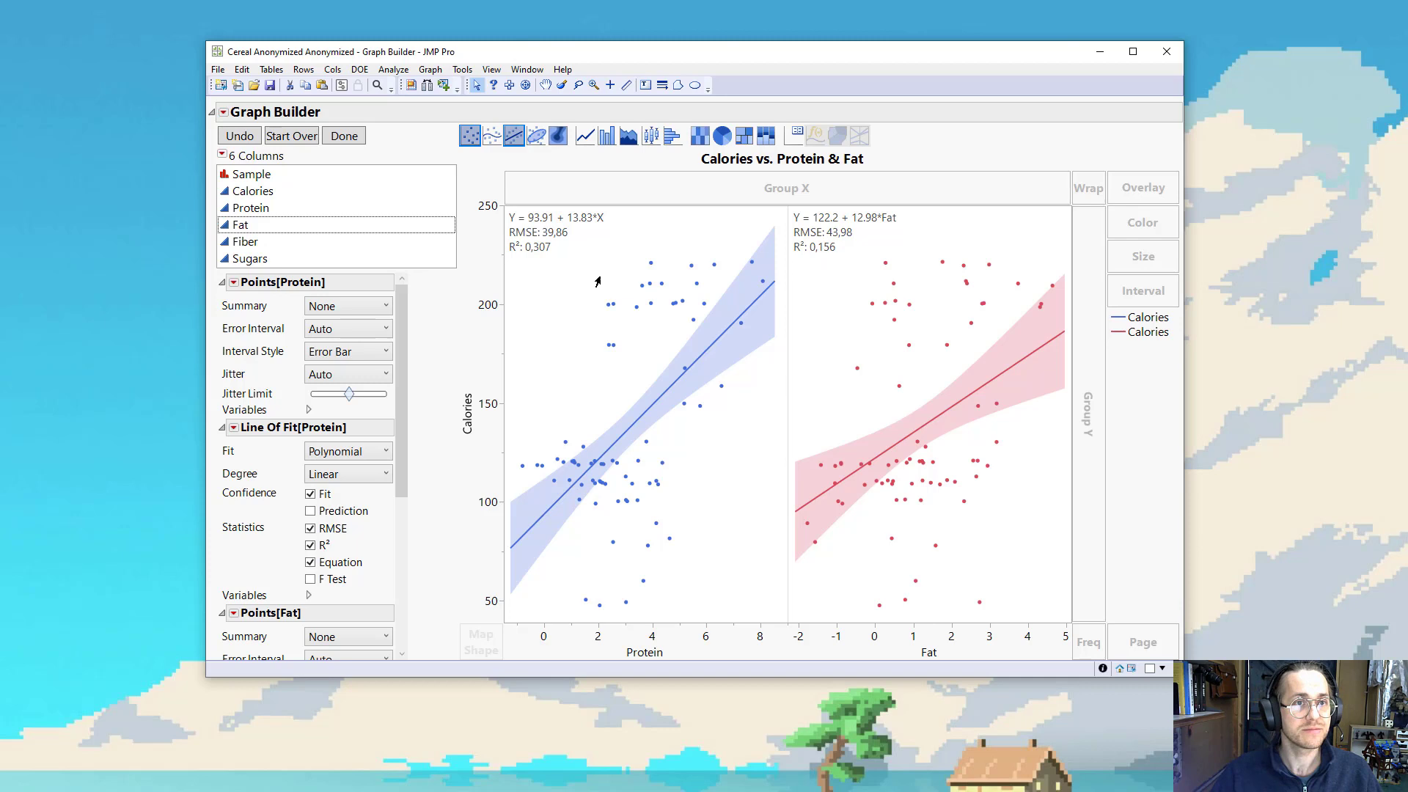
pyautogui.click(248, 242)
pyautogui.keyDown('shift'); pyautogui.click(374, 258); pyautogui.keyUp('shift')
pyautogui.moveTo(375, 258); pyautogui.dragTo(1036, 642)
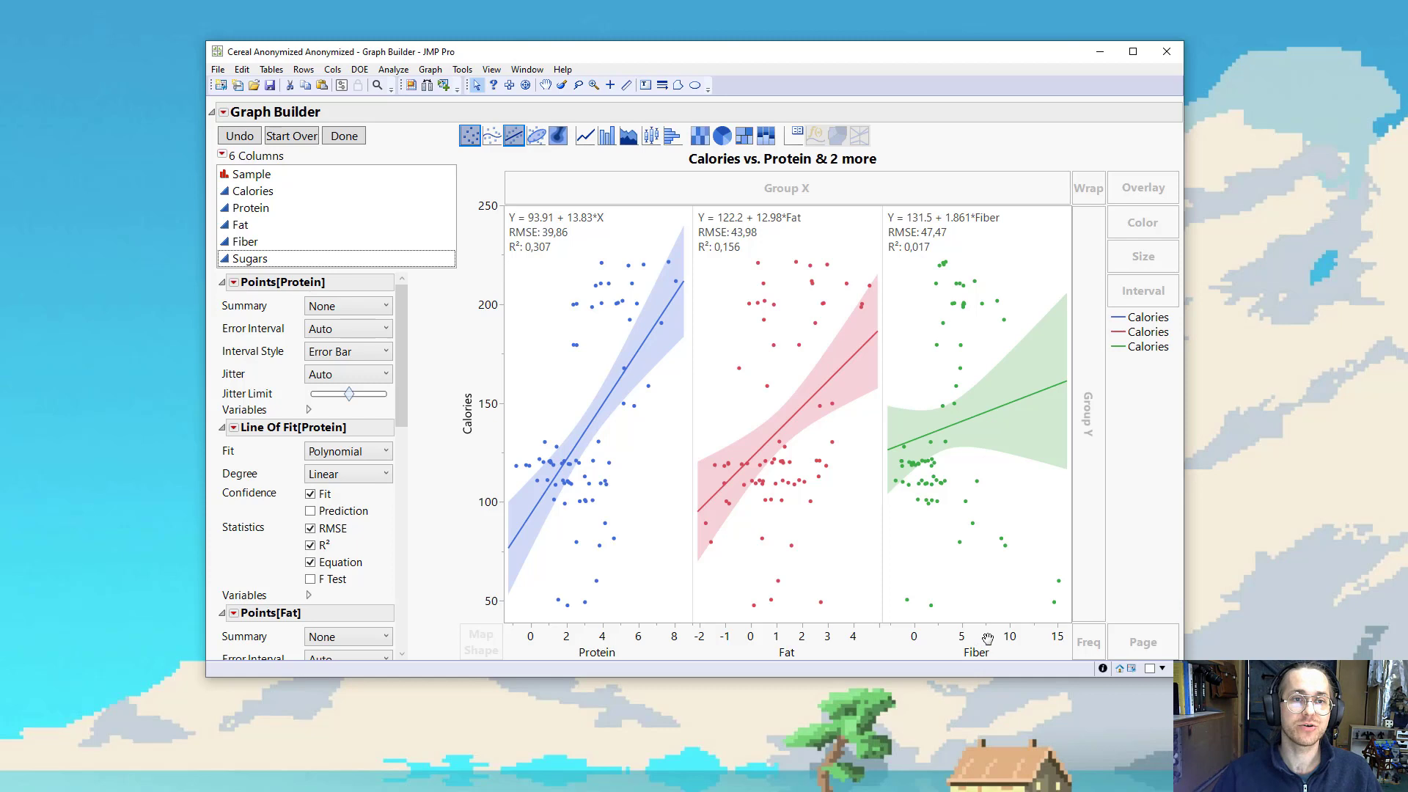
pyautogui.click(281, 261)
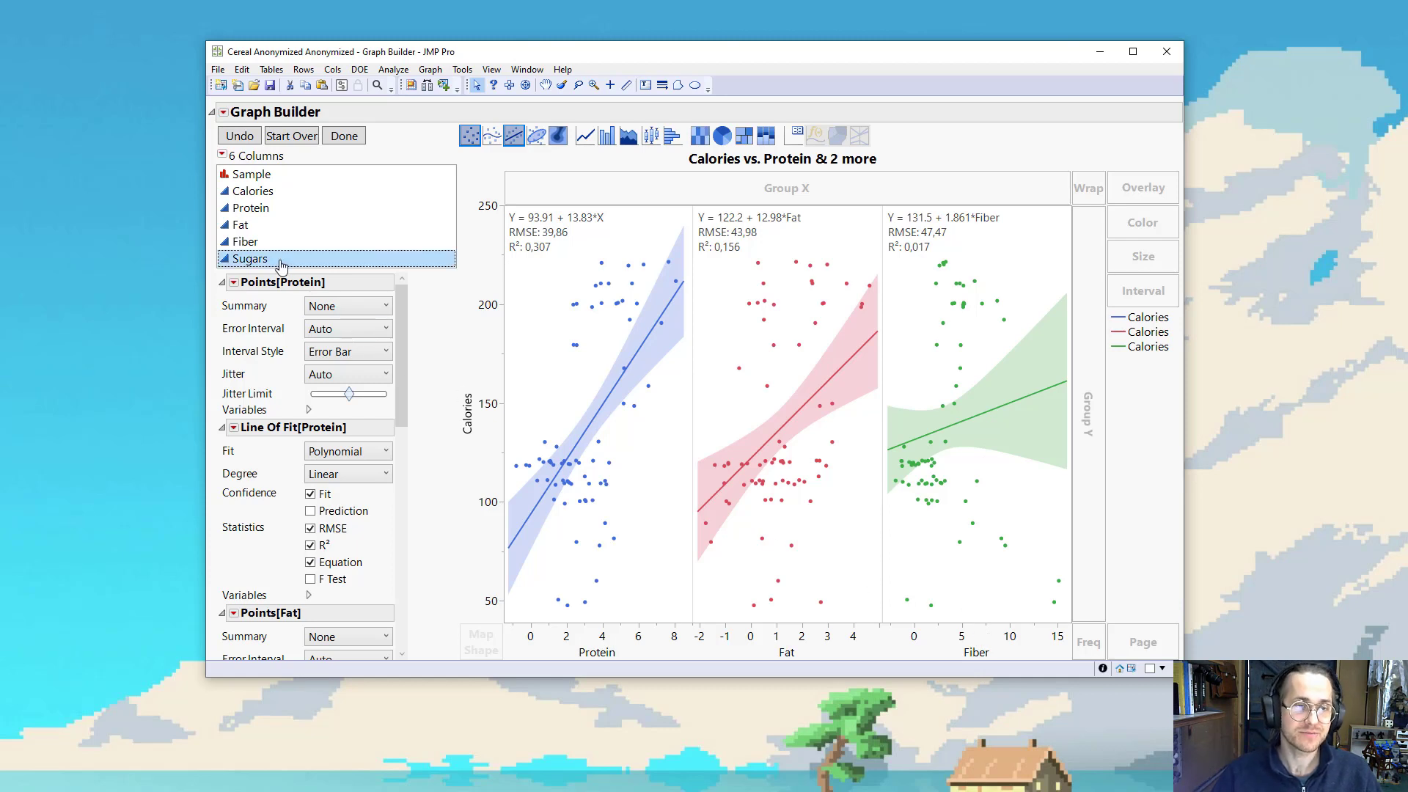
pyautogui.moveTo(281, 264); pyautogui.dragTo(1054, 644)
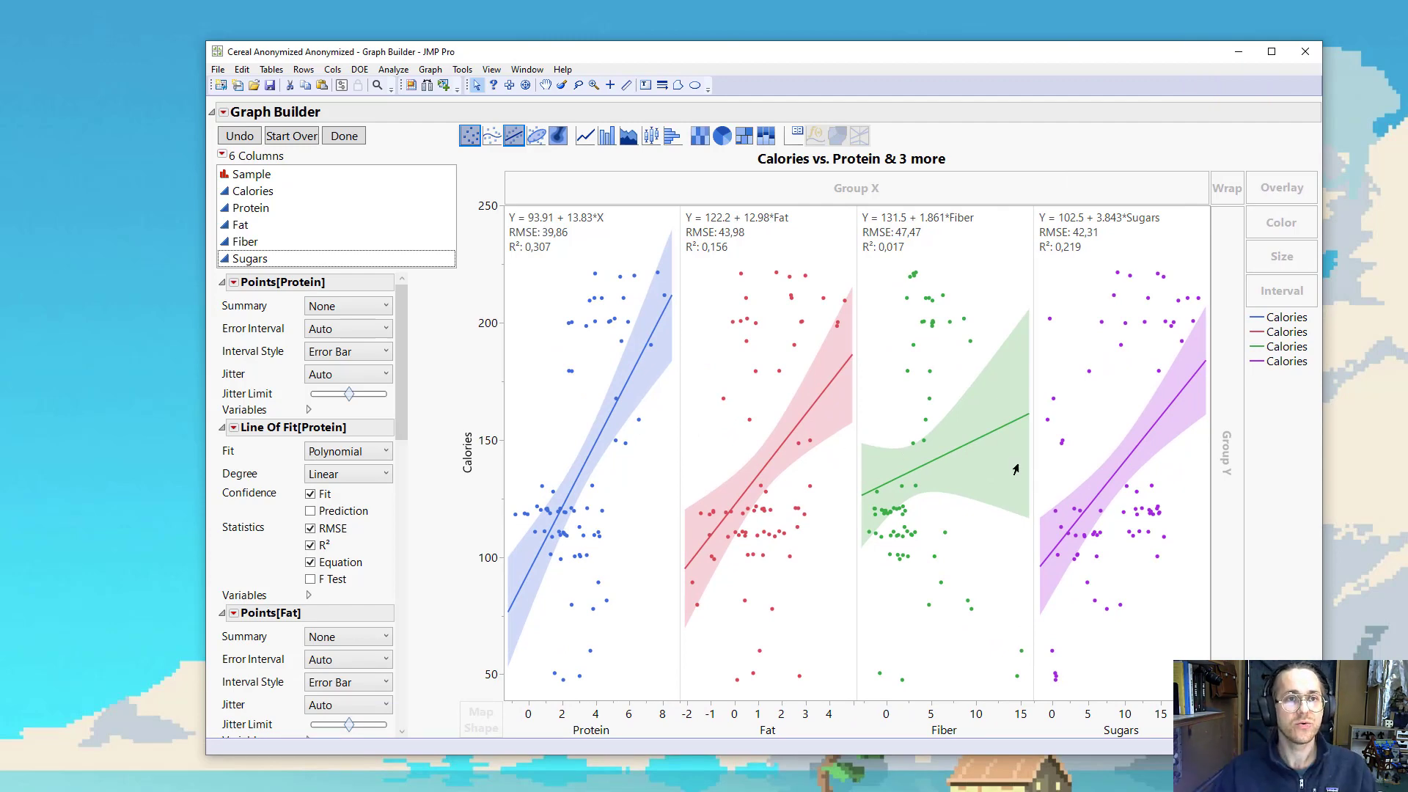
# Finish the graph, then move the window up-left and enlarge the four-panel plot
pyautogui.click(344, 136)
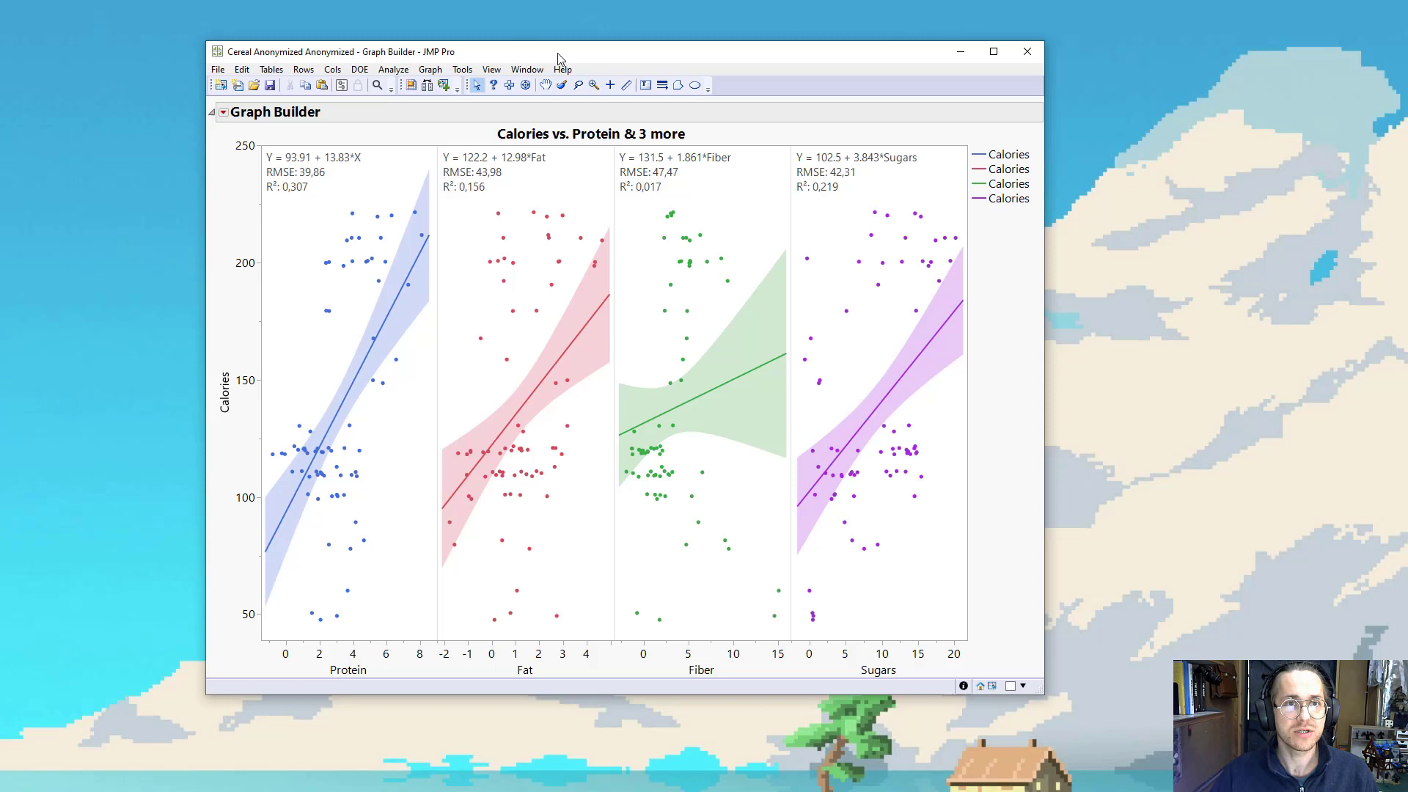
pyautogui.moveTo(566, 62); pyautogui.dragTo(464, 36)
pyautogui.moveTo(871, 616); pyautogui.dragTo(961, 655)
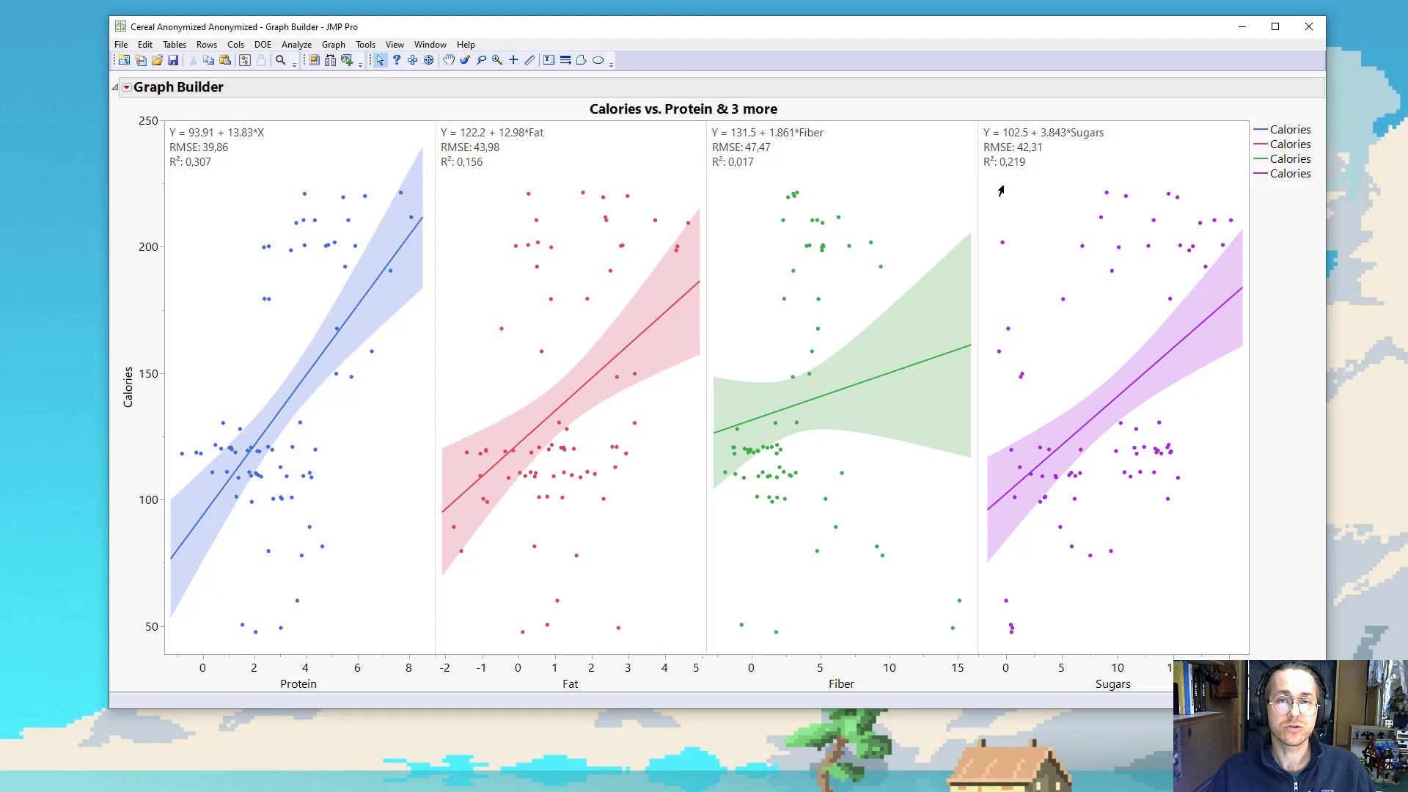
# Start a Fit Model specification with Calories as the Y response
pyautogui.click(294, 48)
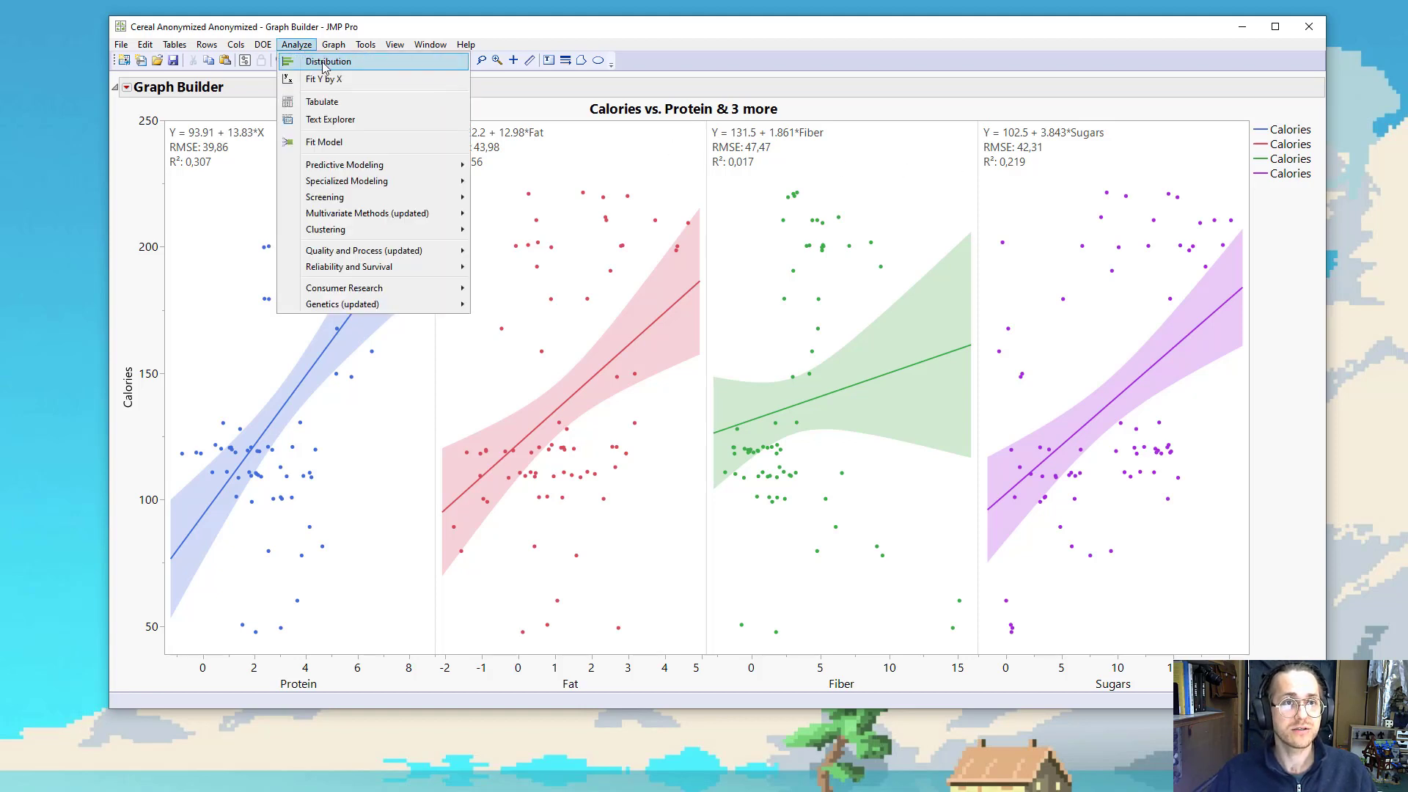
pyautogui.click(360, 147)
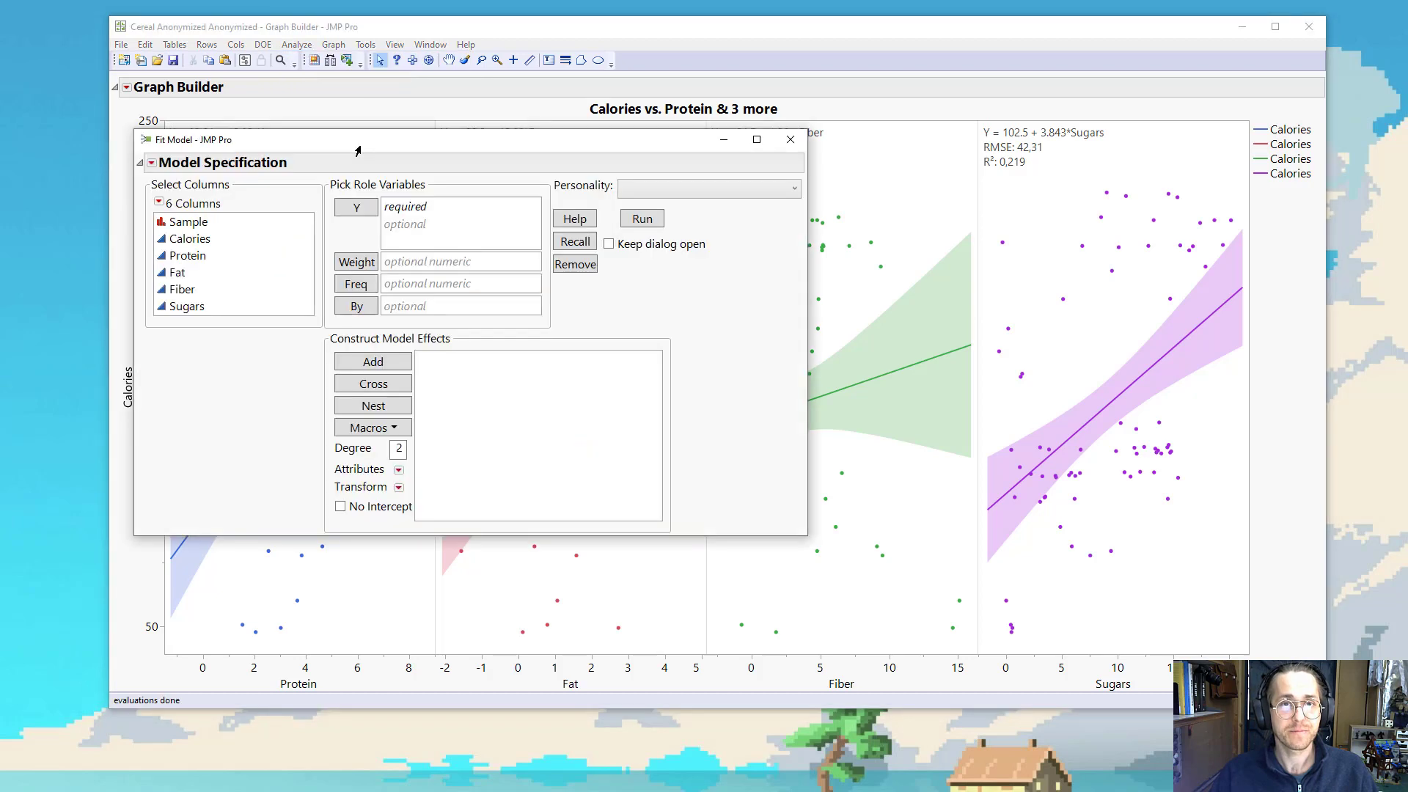
pyautogui.moveTo(387, 144); pyautogui.dragTo(592, 173)
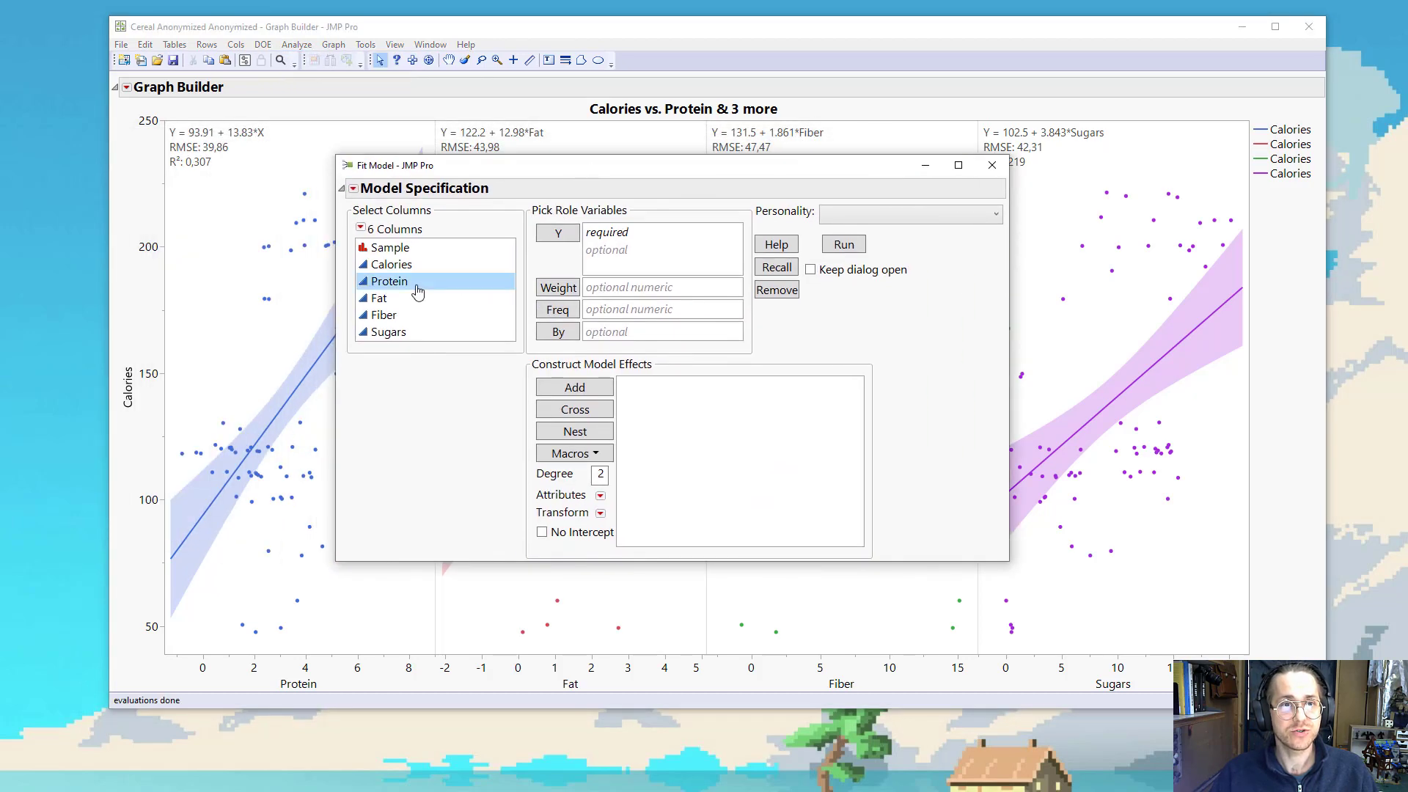
pyautogui.click(449, 264)
pyautogui.click(568, 239)
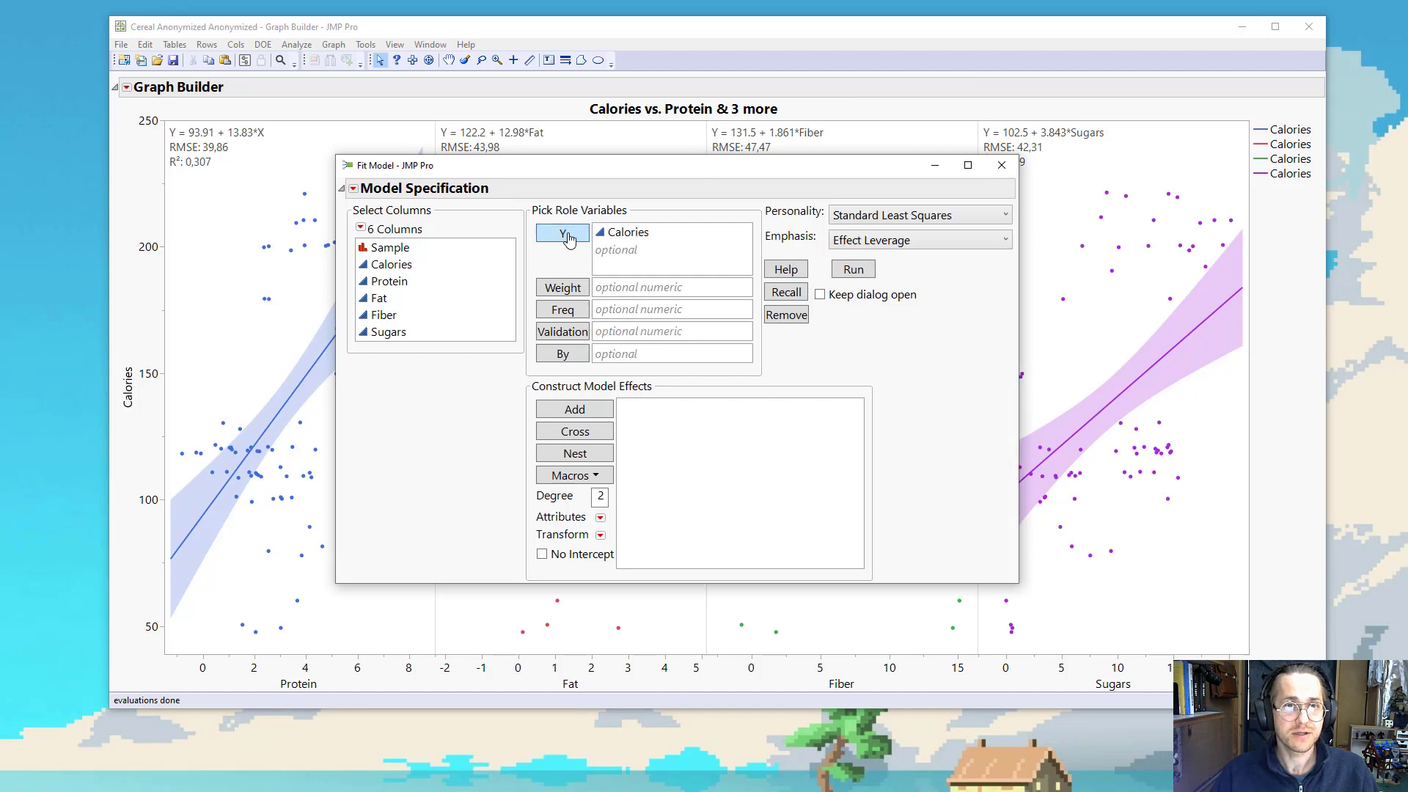
# Add Protein, Fat, Fiber and Sugars as effects with Effect Screening emphasis
pyautogui.moveTo(427, 281); pyautogui.dragTo(437, 354)
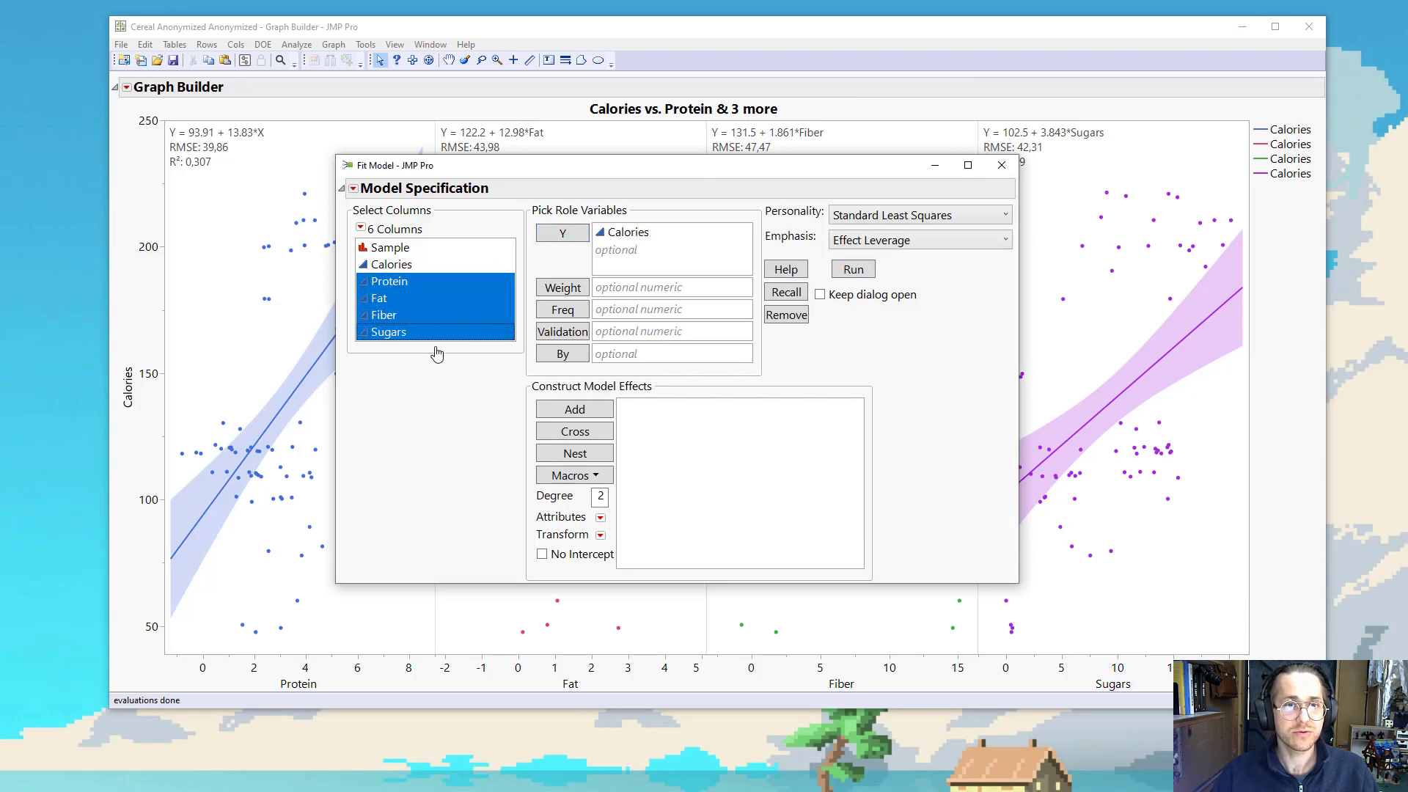
pyautogui.click(583, 405)
pyautogui.click(662, 405)
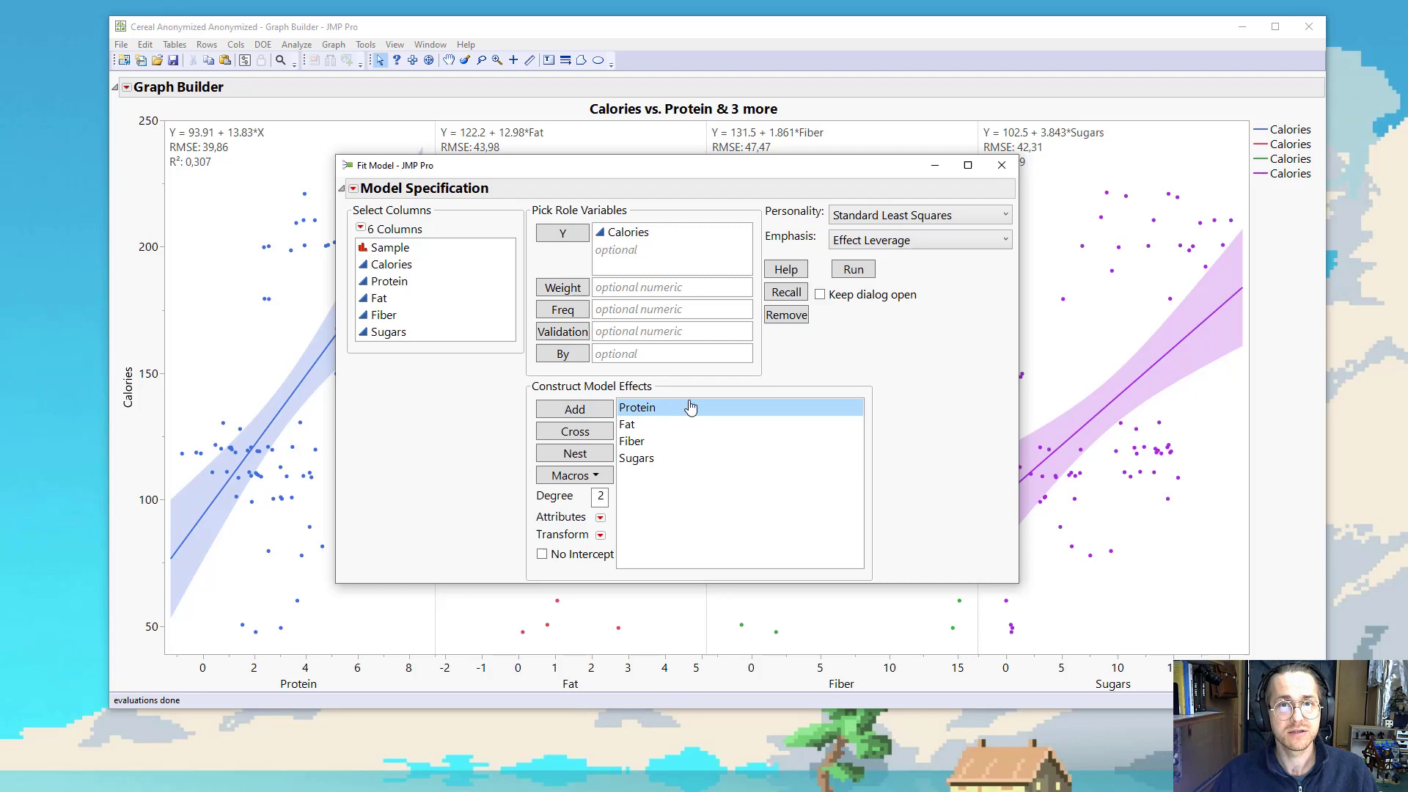
pyautogui.click(861, 251)
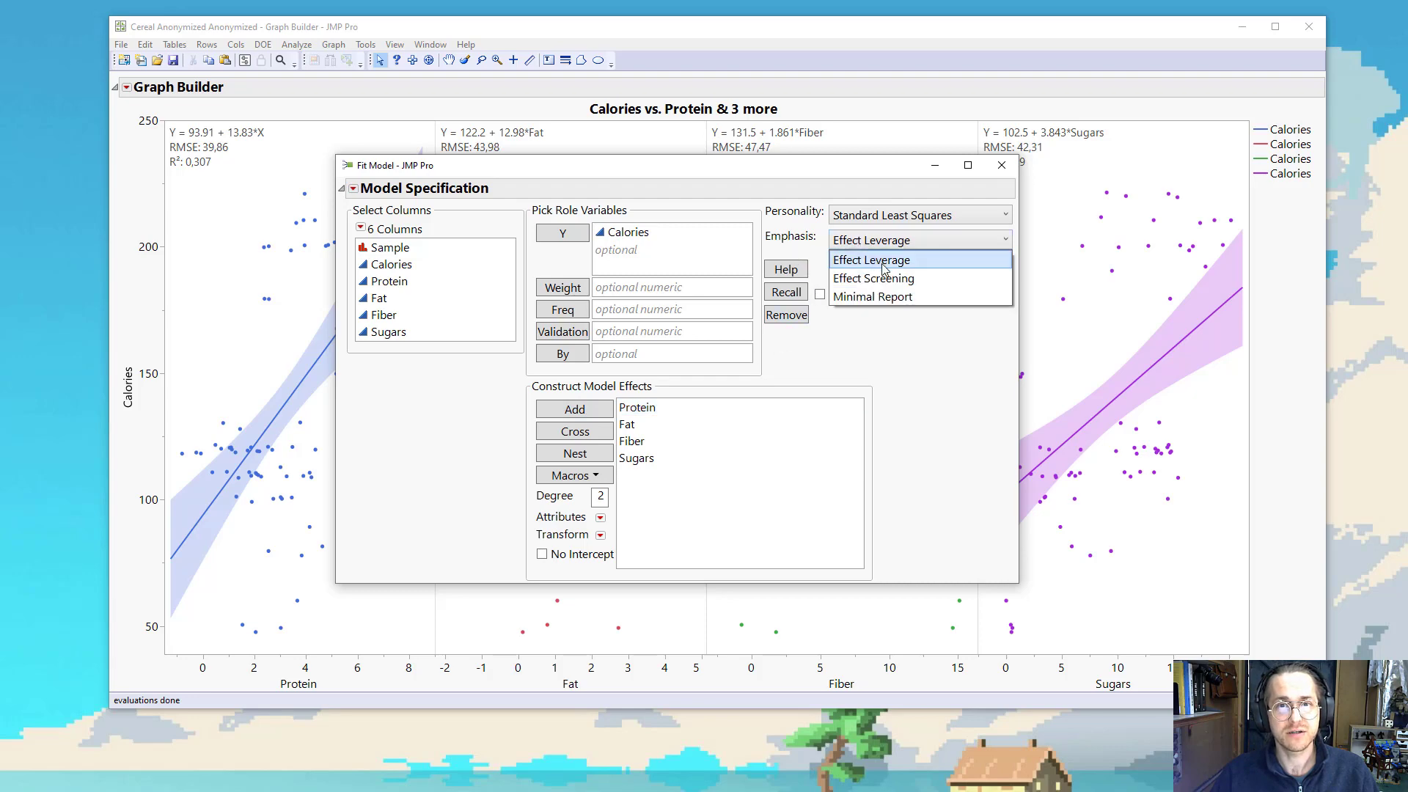
pyautogui.click(889, 277)
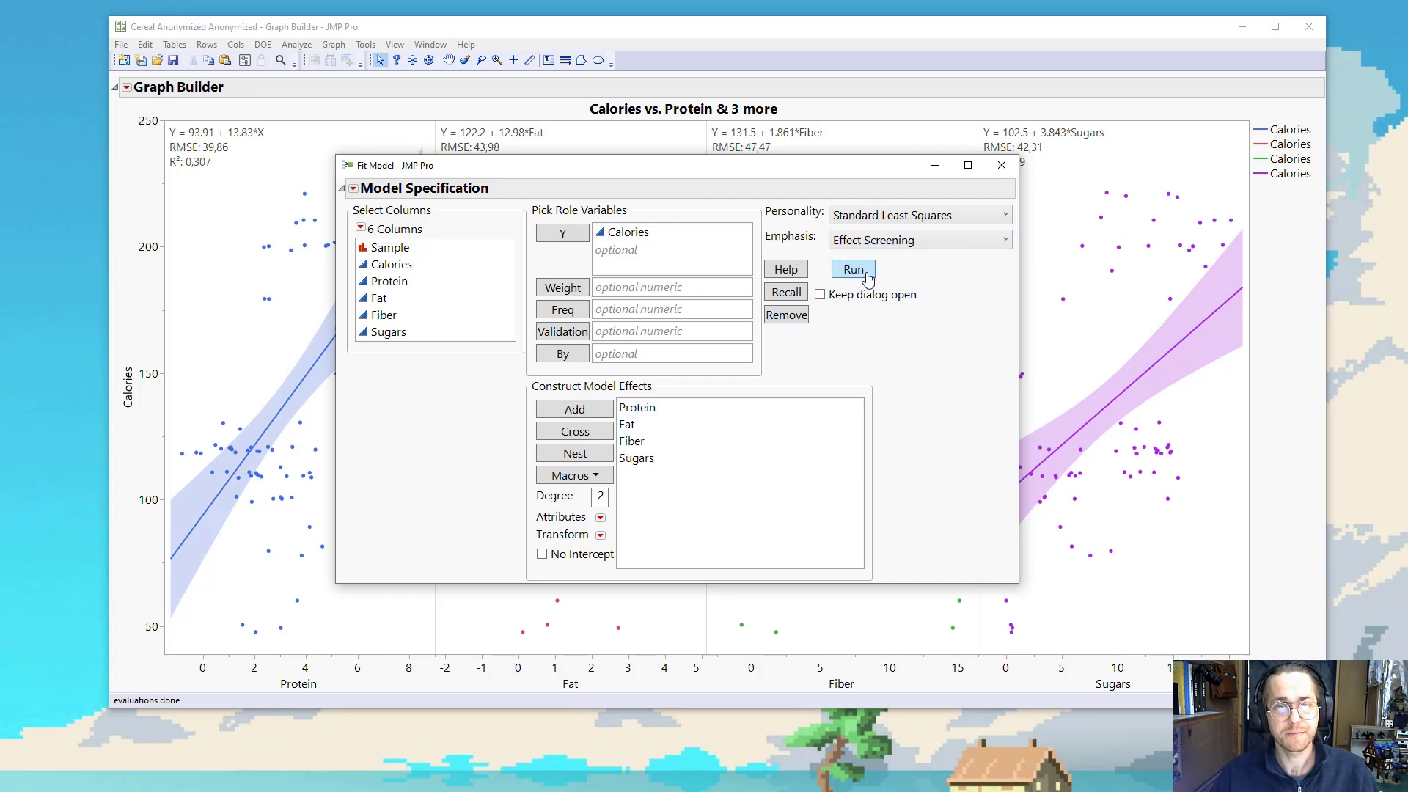
# Run the model and remove Fiber, then Fat, leaving Protein and Sugars (RMSE 30.673)
pyautogui.click(855, 271)
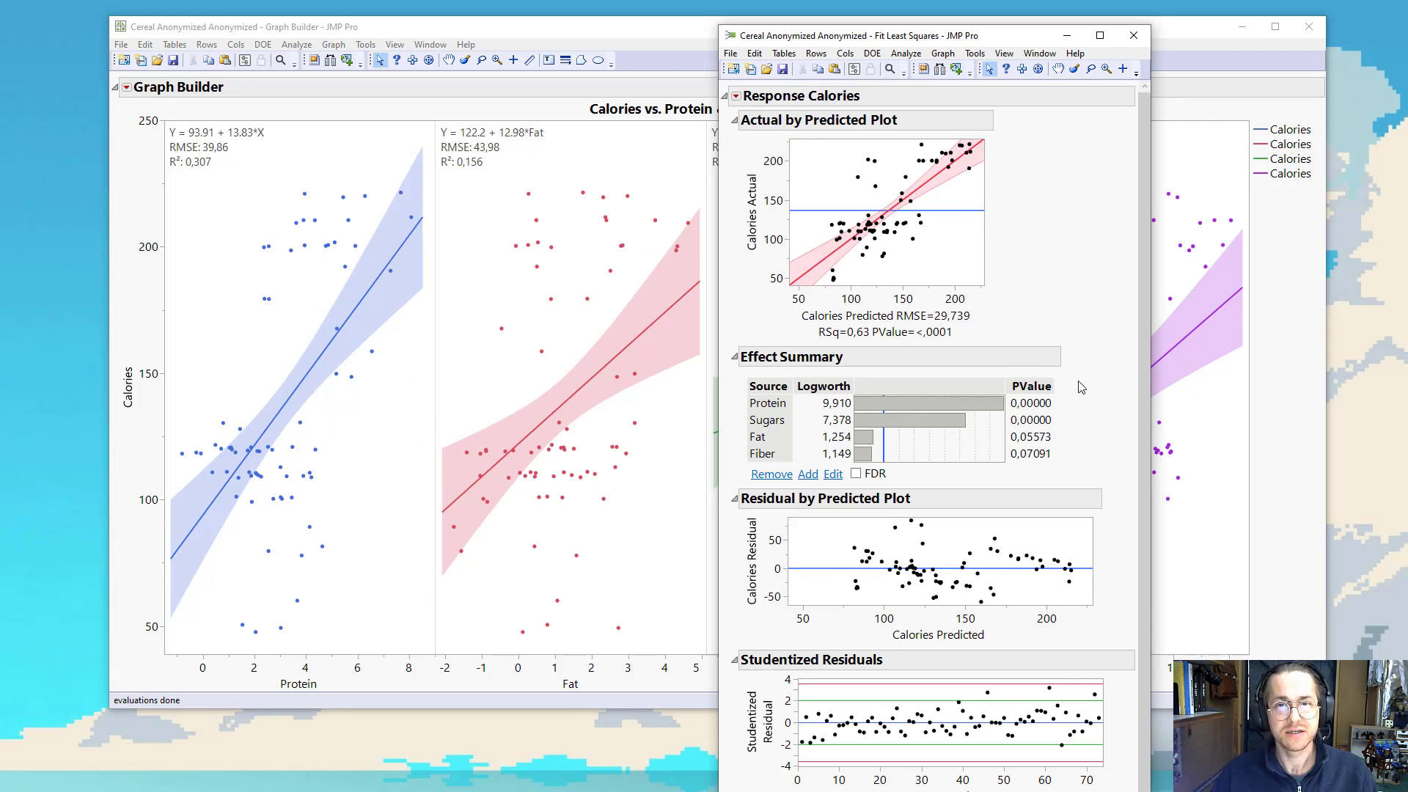
pyautogui.click(1021, 456)
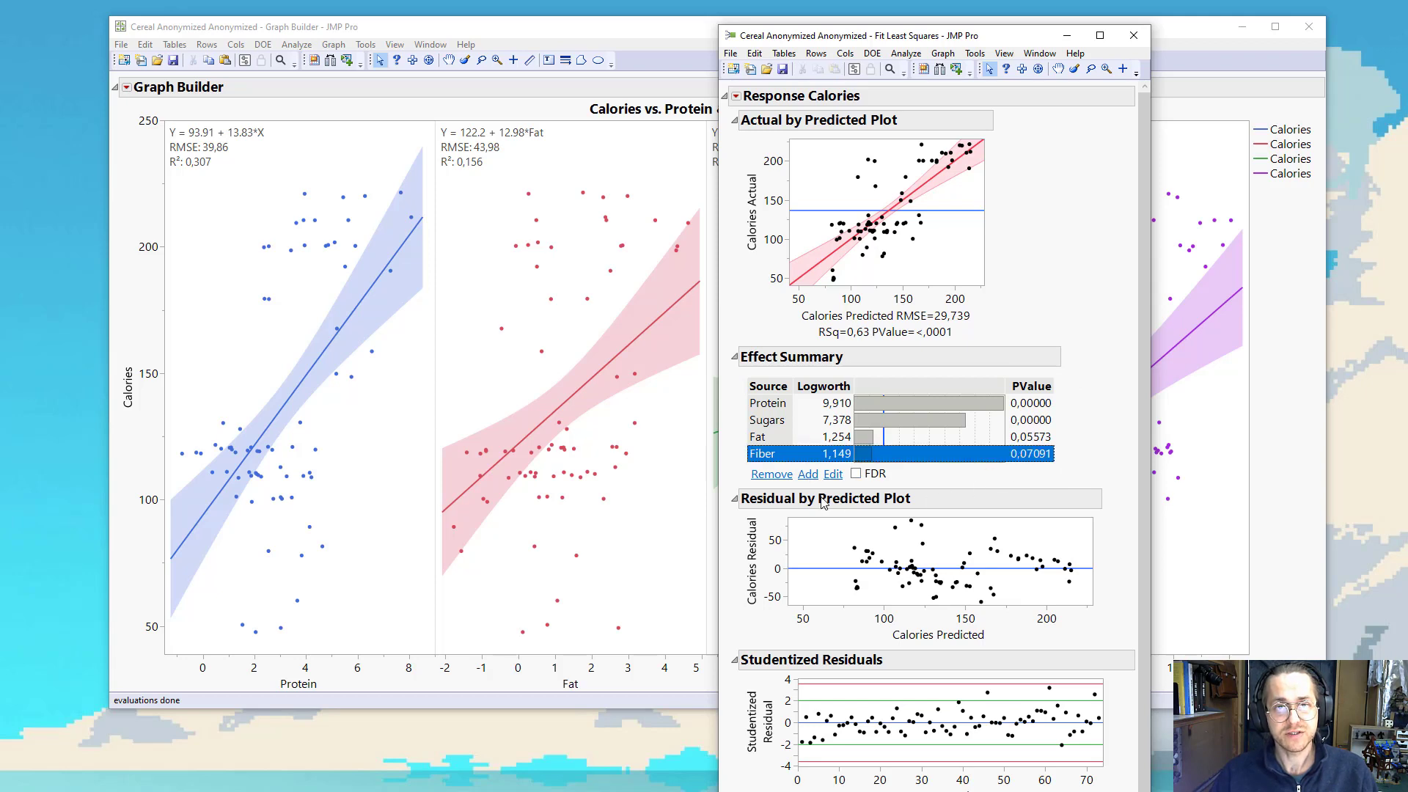
pyautogui.click(771, 476)
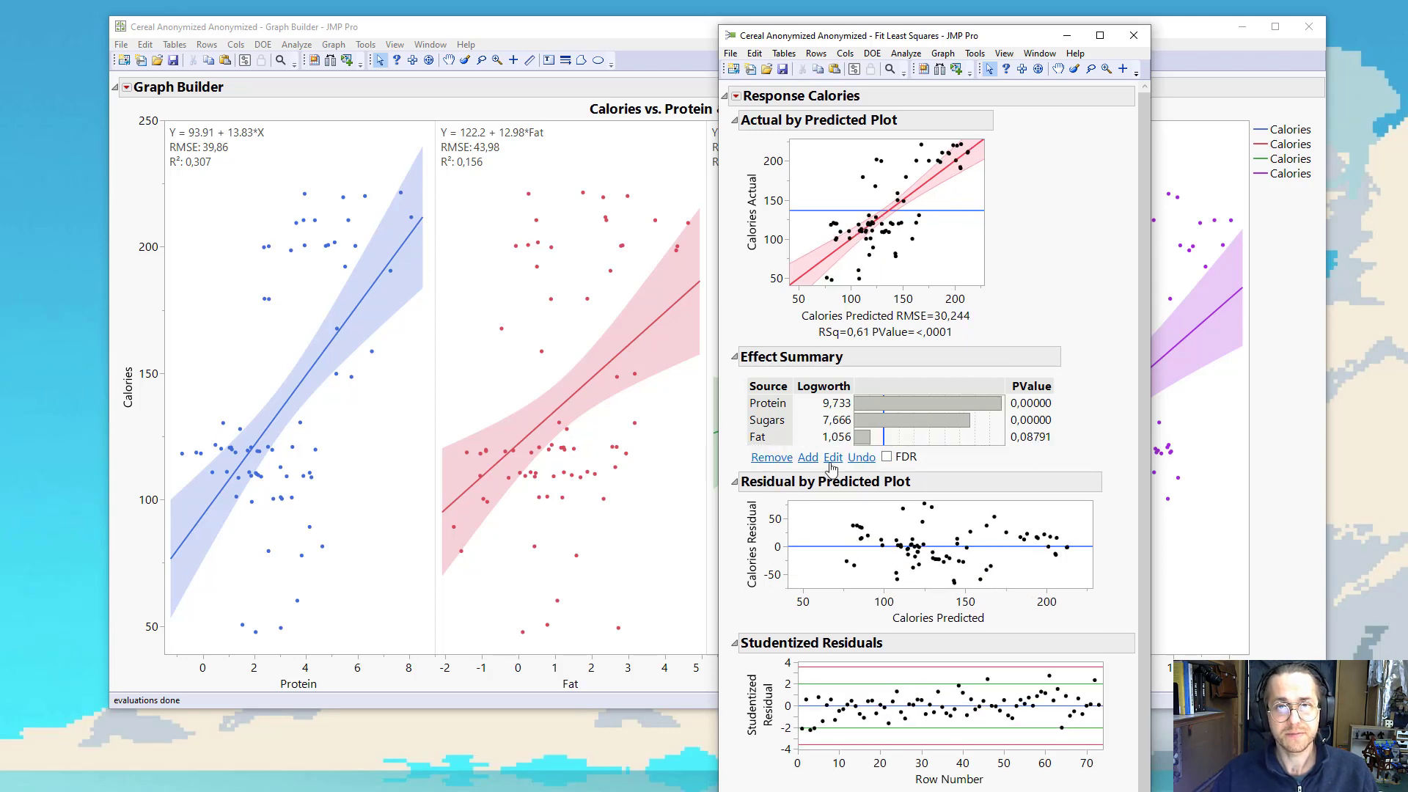
pyautogui.click(774, 437)
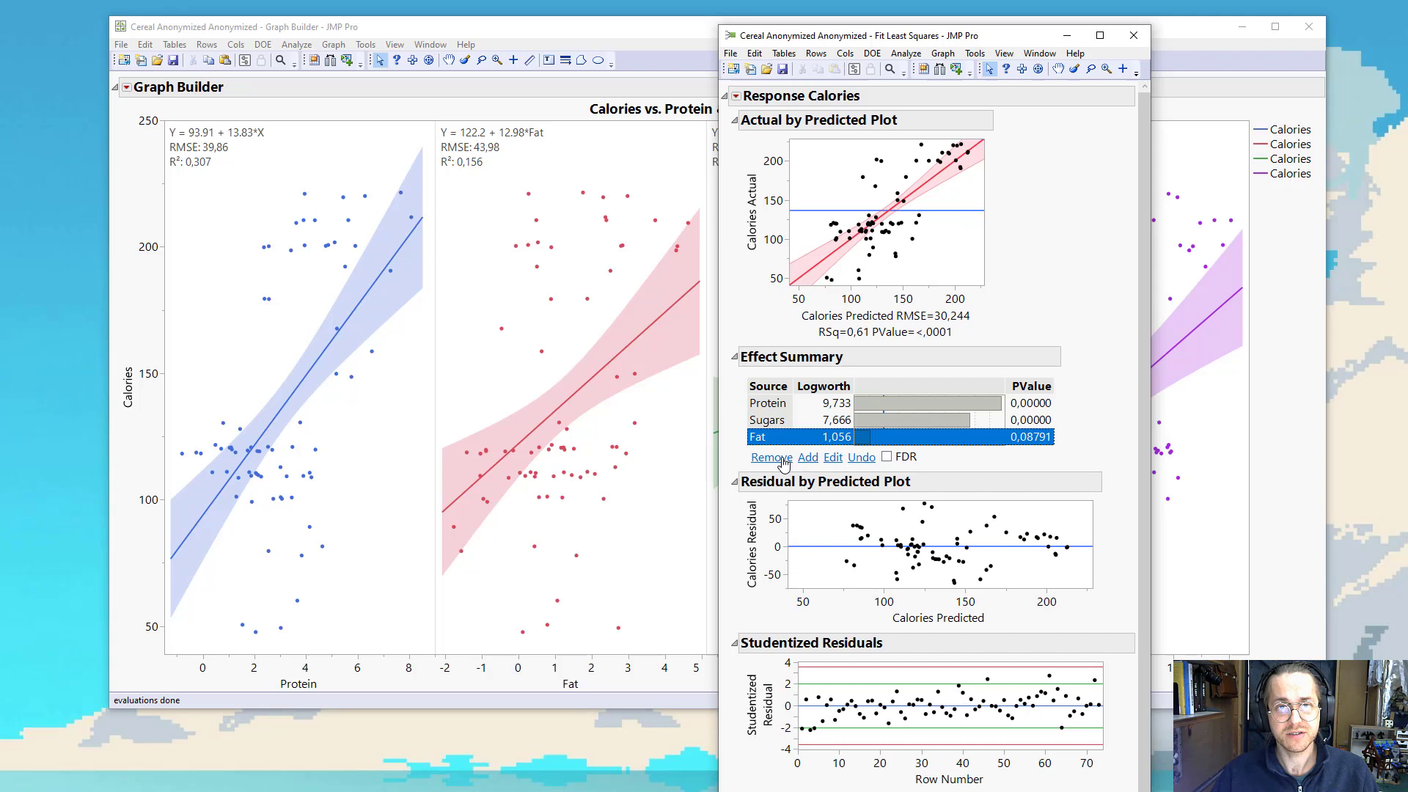
pyautogui.click(771, 458)
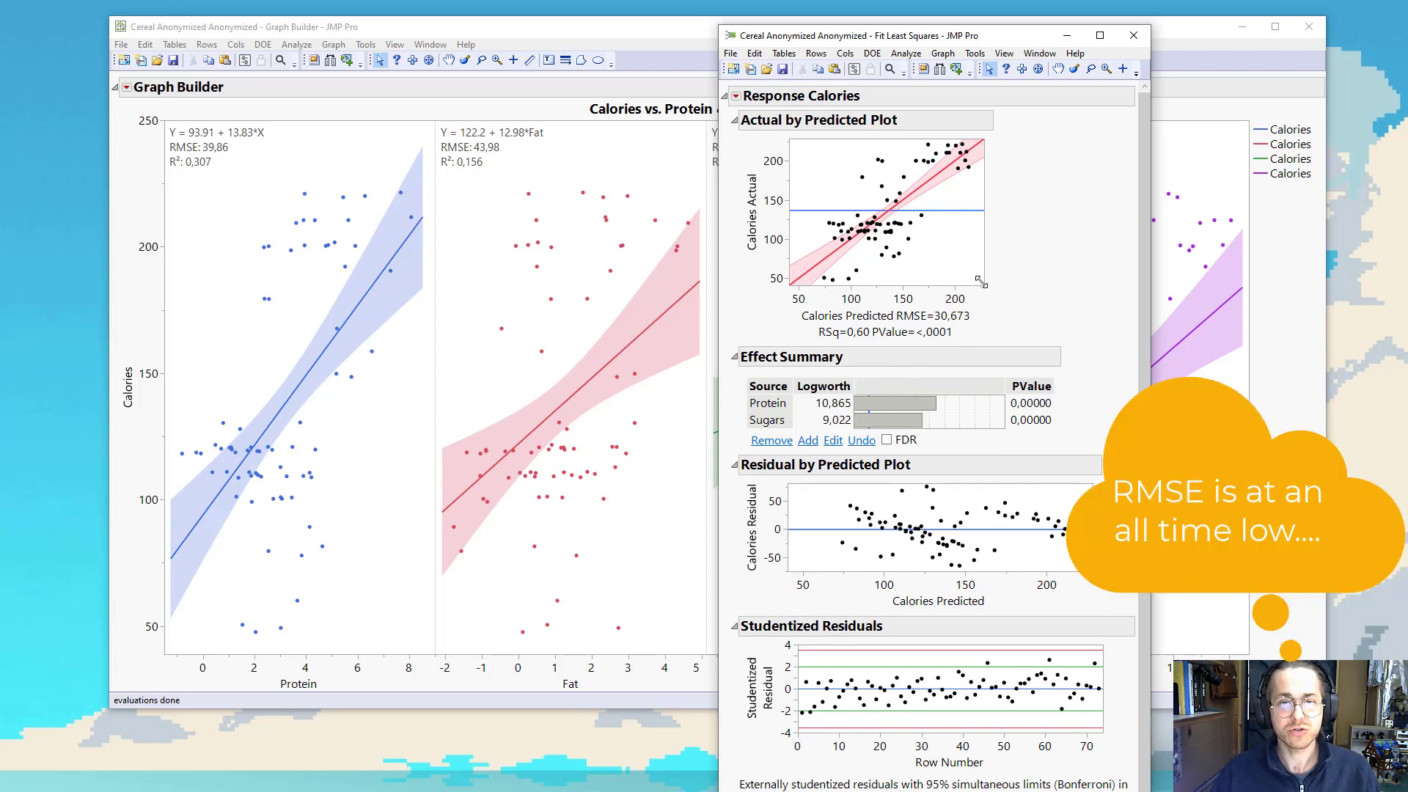
pyautogui.moveTo(981, 281); pyautogui.dragTo(1034, 314)
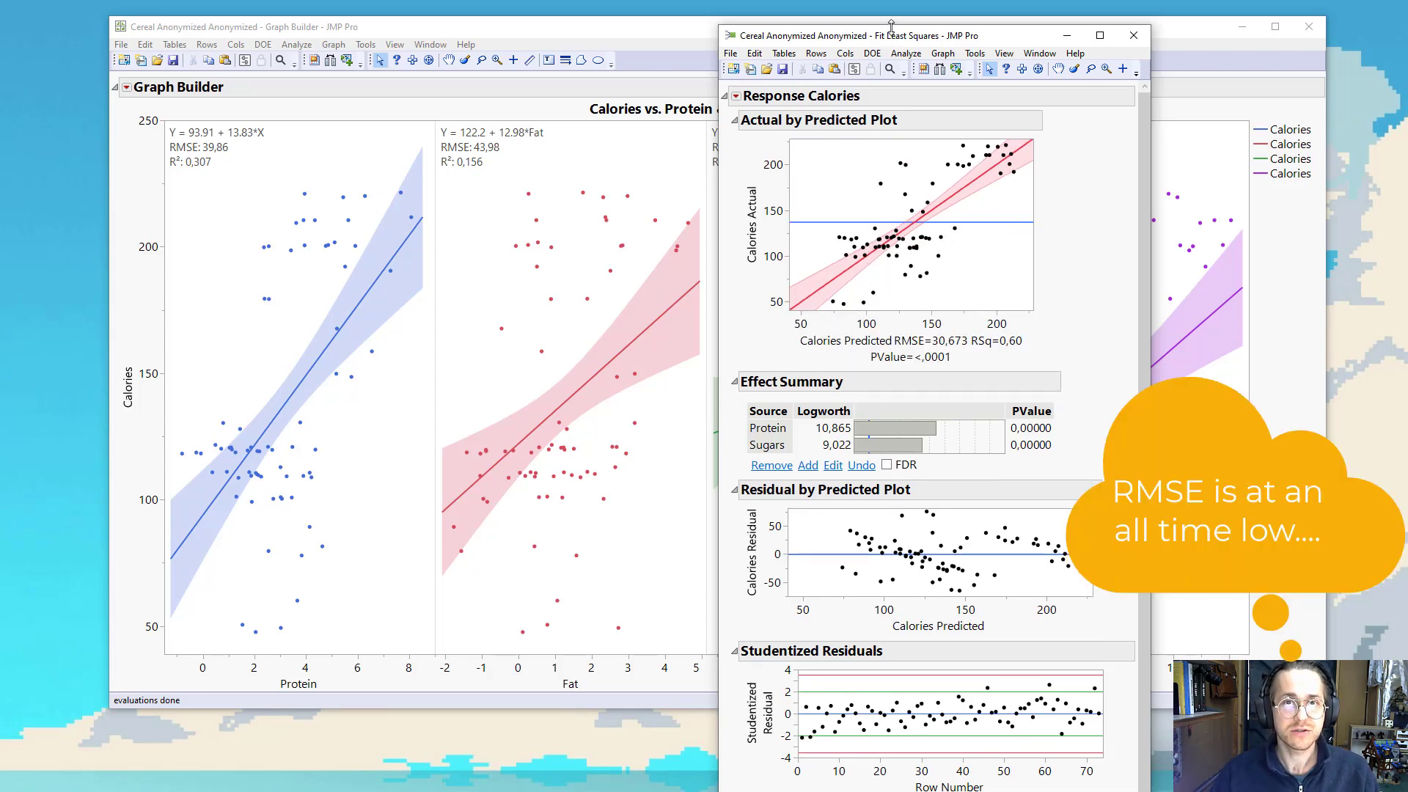
pyautogui.moveTo(889, 37); pyautogui.dragTo(889, 219)
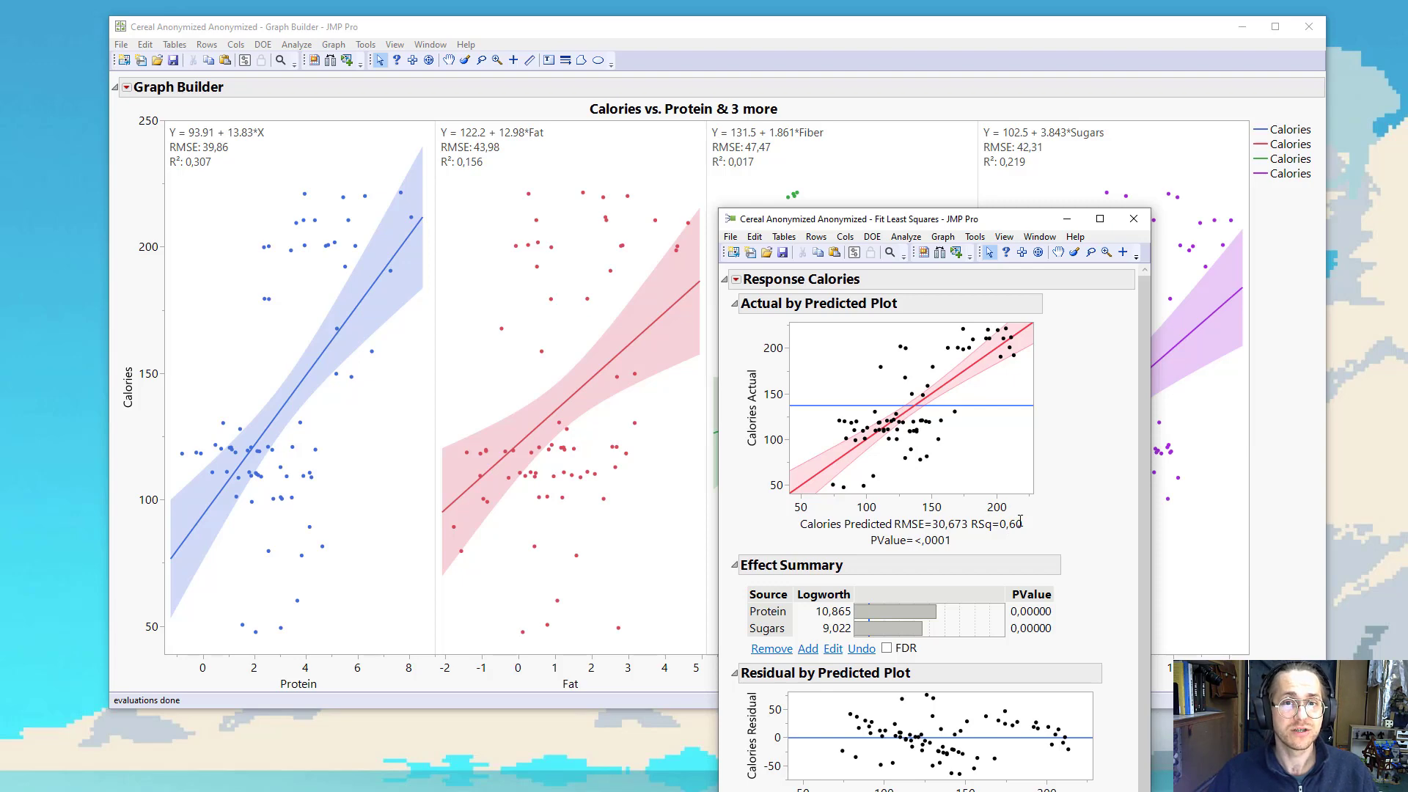
# In Paint, paste the 'Calories predicted' label over the sketch's 'Fat' axis label
pyautogui.hotkey('alt', 'Tab')
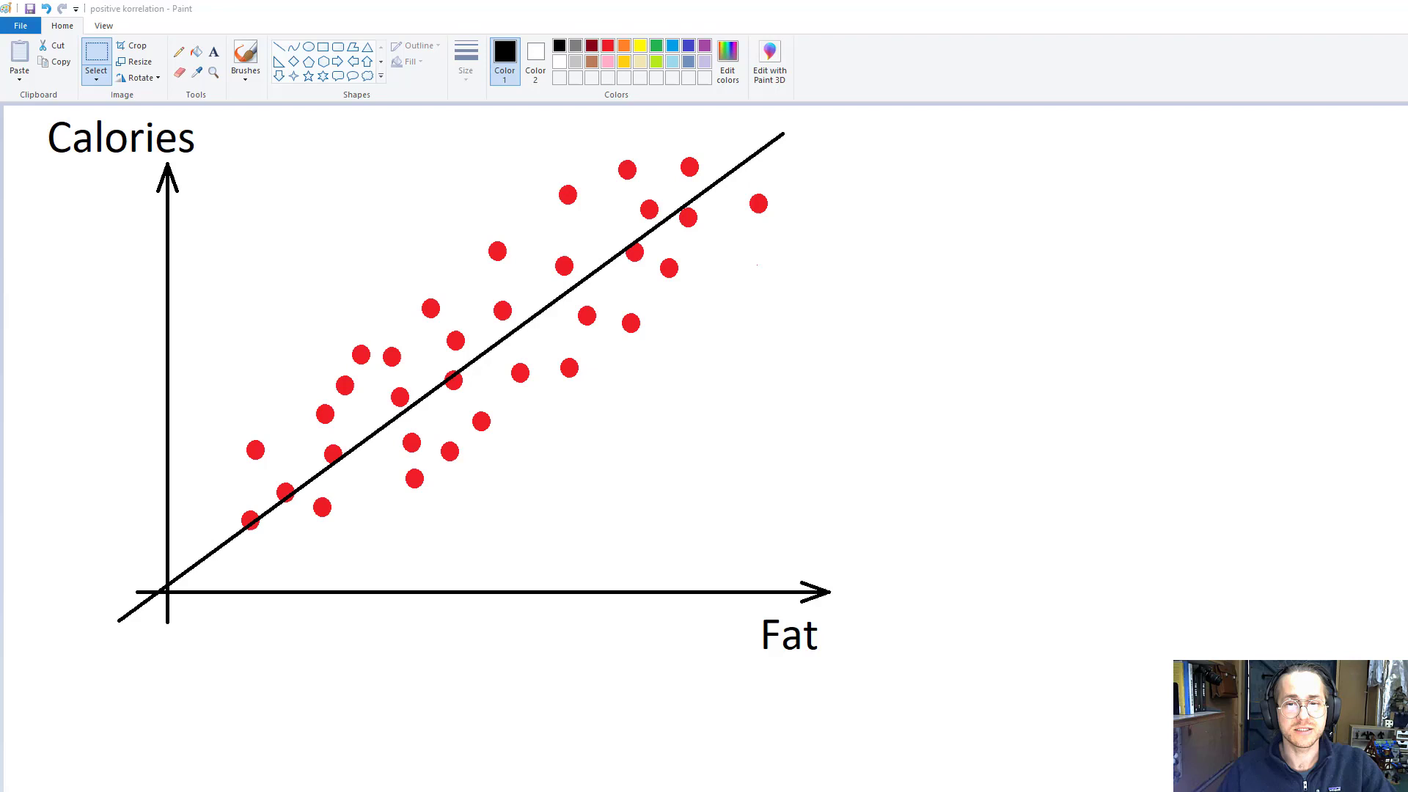
pyautogui.hotkey('ctrl', 'v')
pyautogui.moveTo(921, 713); pyautogui.dragTo(641, 685)
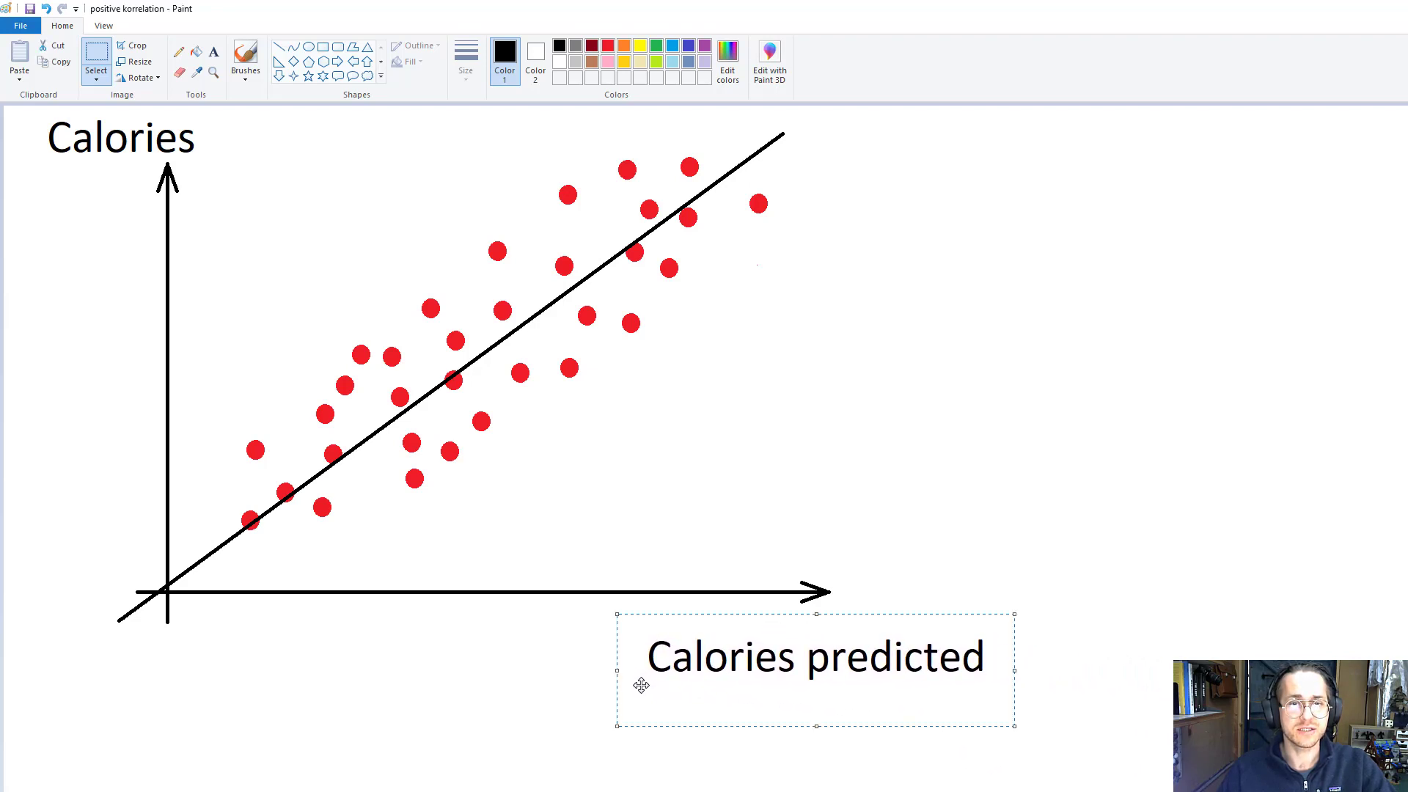